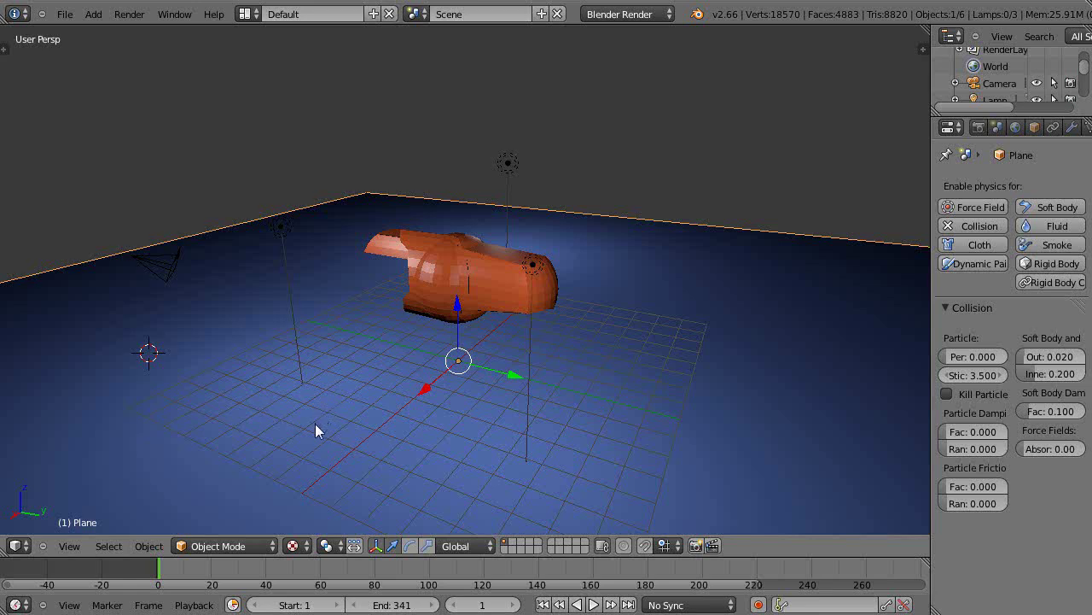
Step: Play the existing shatter animation, then stop and return to frame 1
middle_click_drag(315, 424, 312, 421)
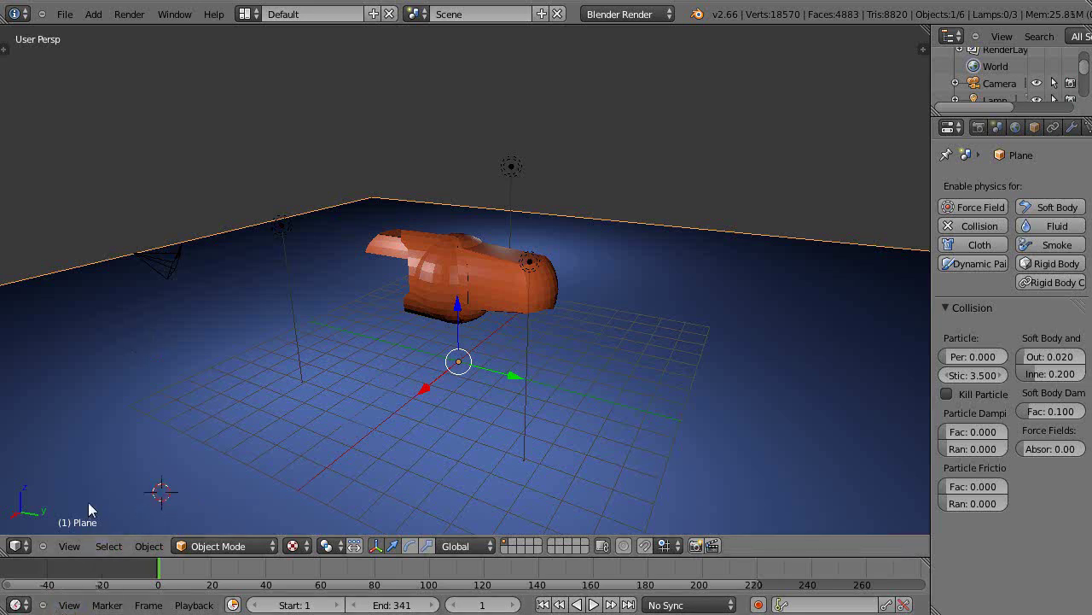
key("alt+a")
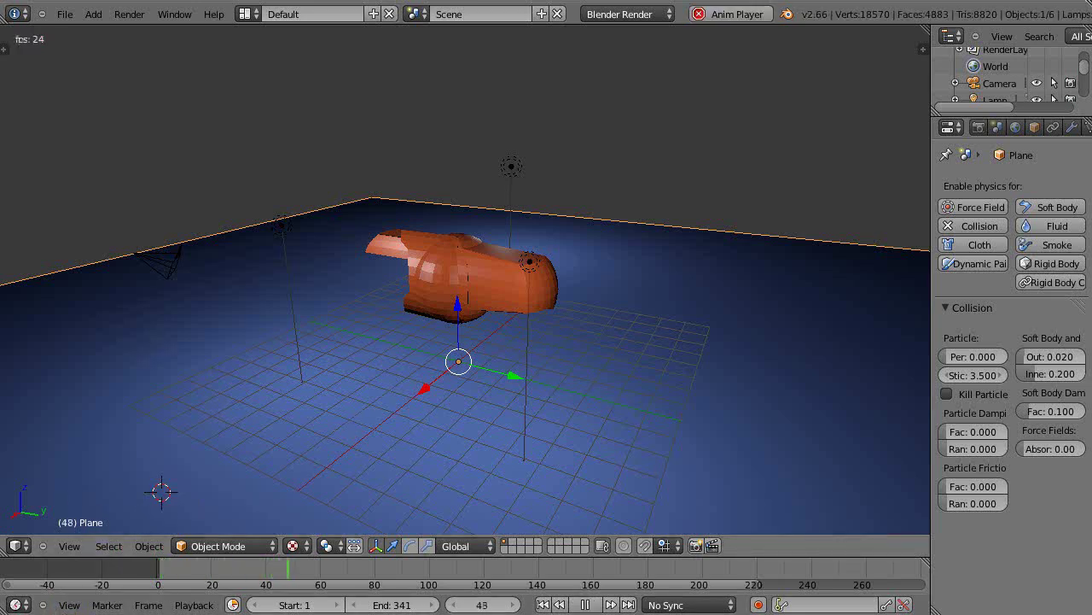
scroll(188, 499, "down", 2)
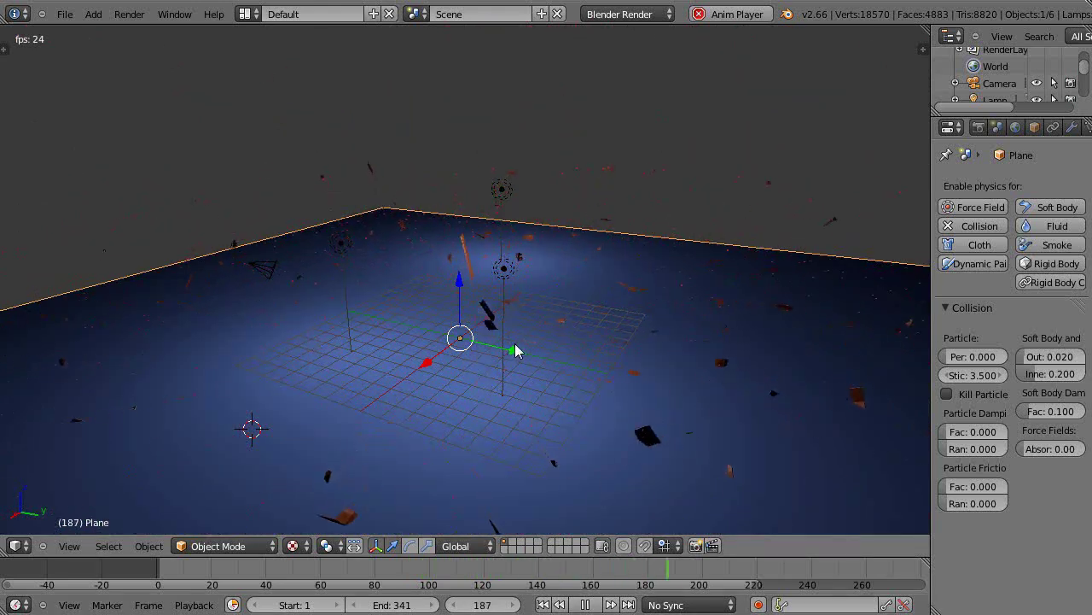
key("Escape")
scroll(508, 341, "up", 6)
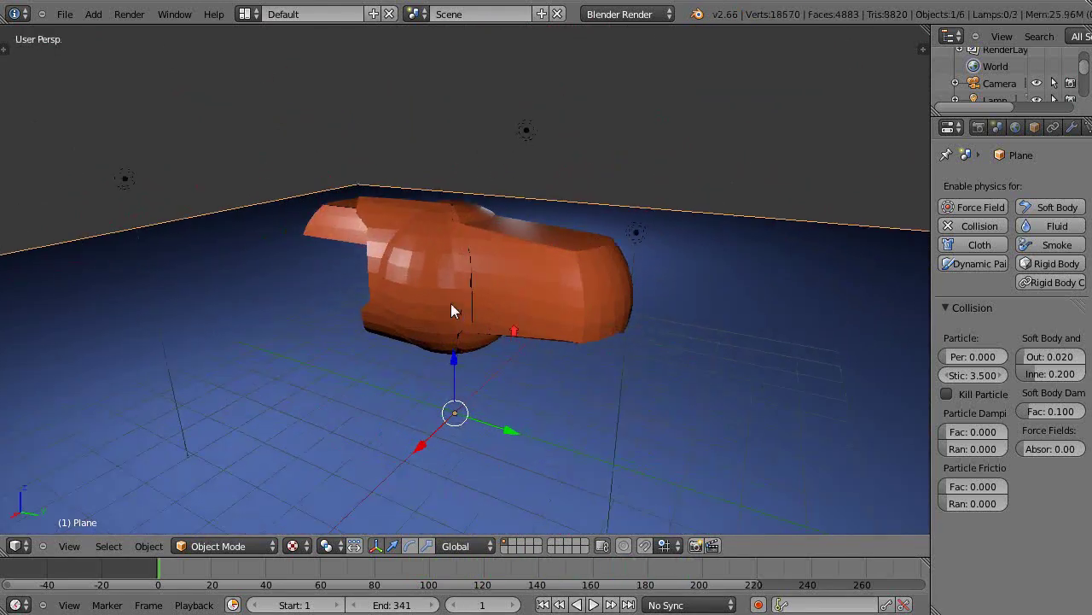
Step: Snap the 3D cursor to the orange object's centre and delete the object
right_click(452, 309)
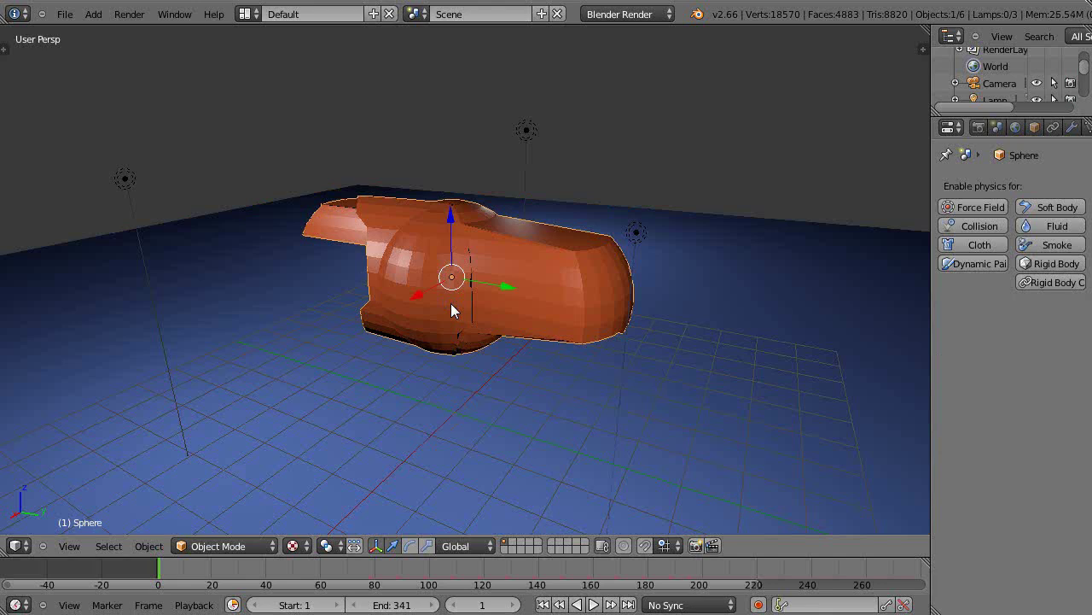
key("shift+s")
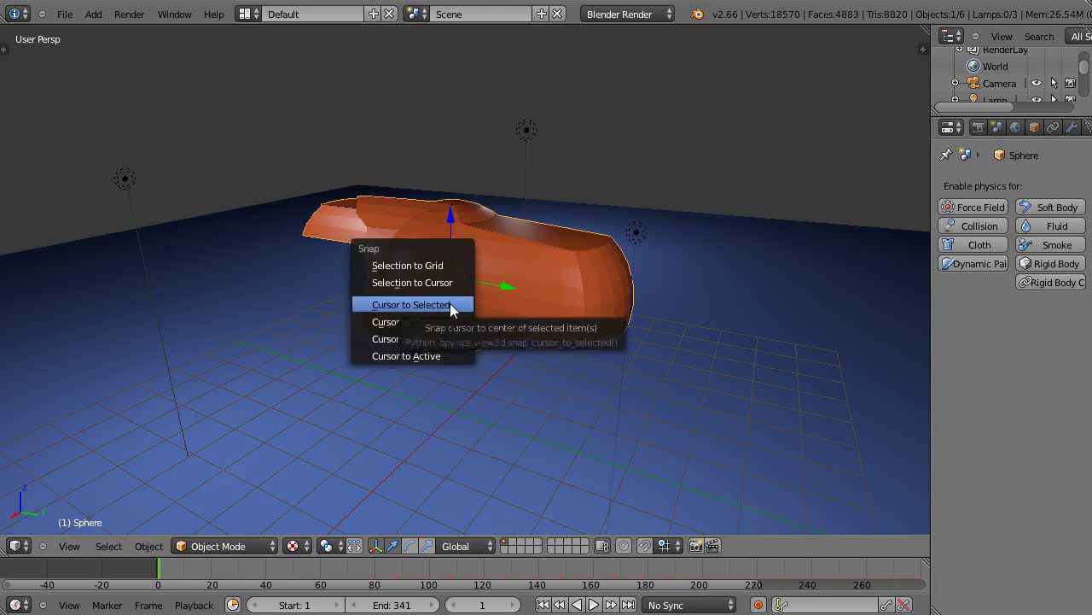
left_click(452, 306)
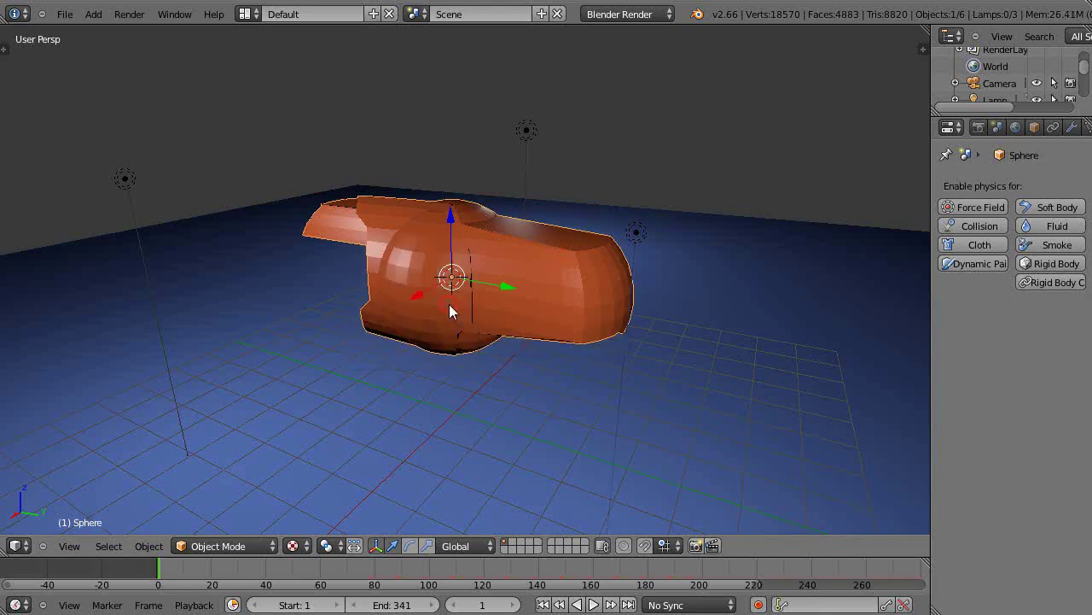
key("x")
left_click(523, 278)
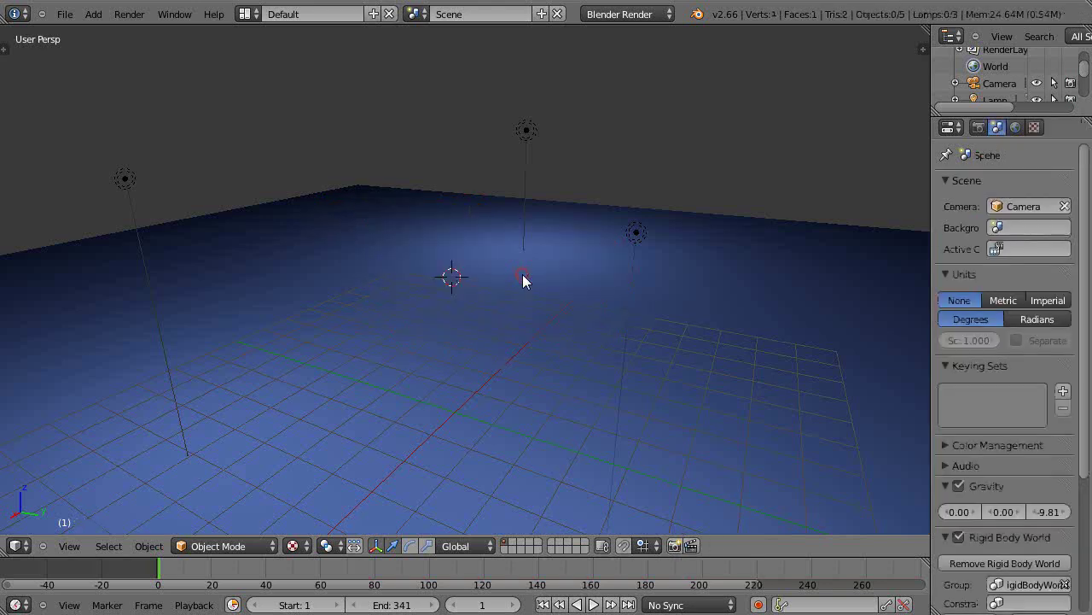
Step: Add a UV sphere at the cursor, scale it up, and widen the Properties editor
key("shift+a")
mouse_move(523, 275)
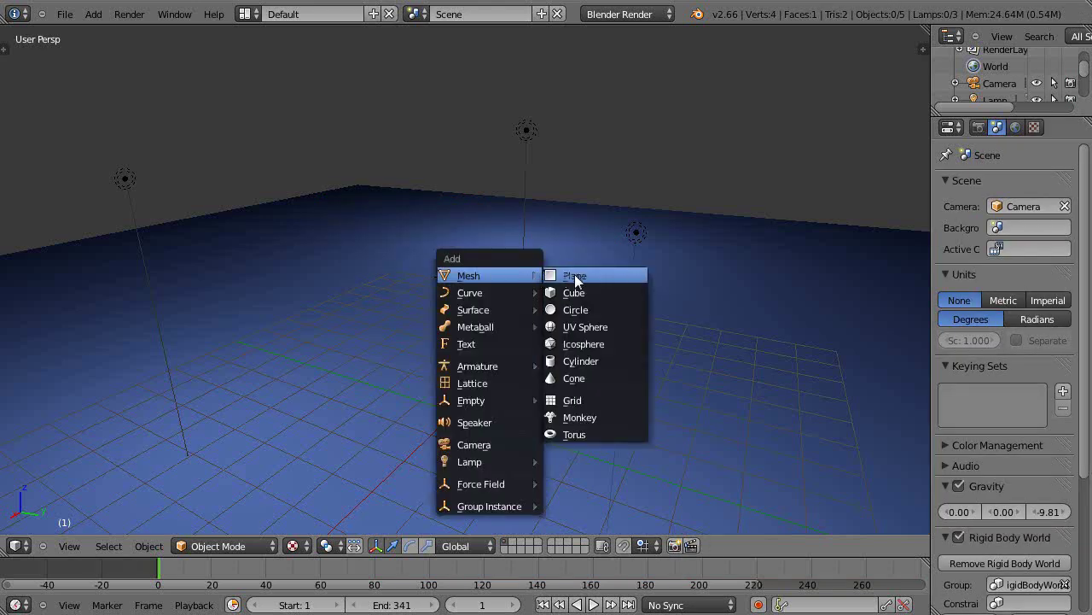
left_click(583, 329)
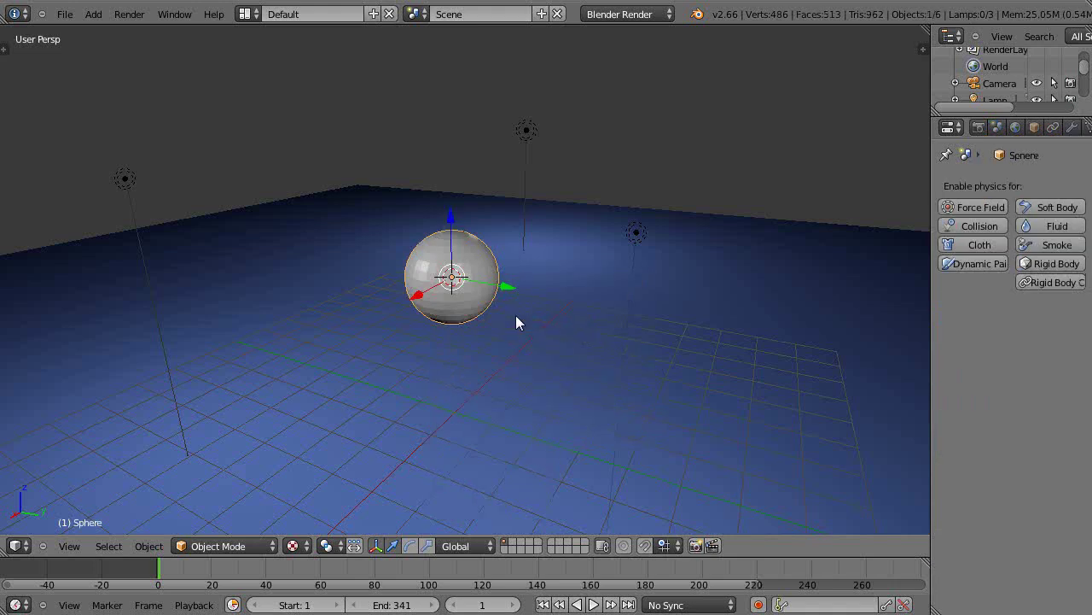
key("s")
left_click(589, 350)
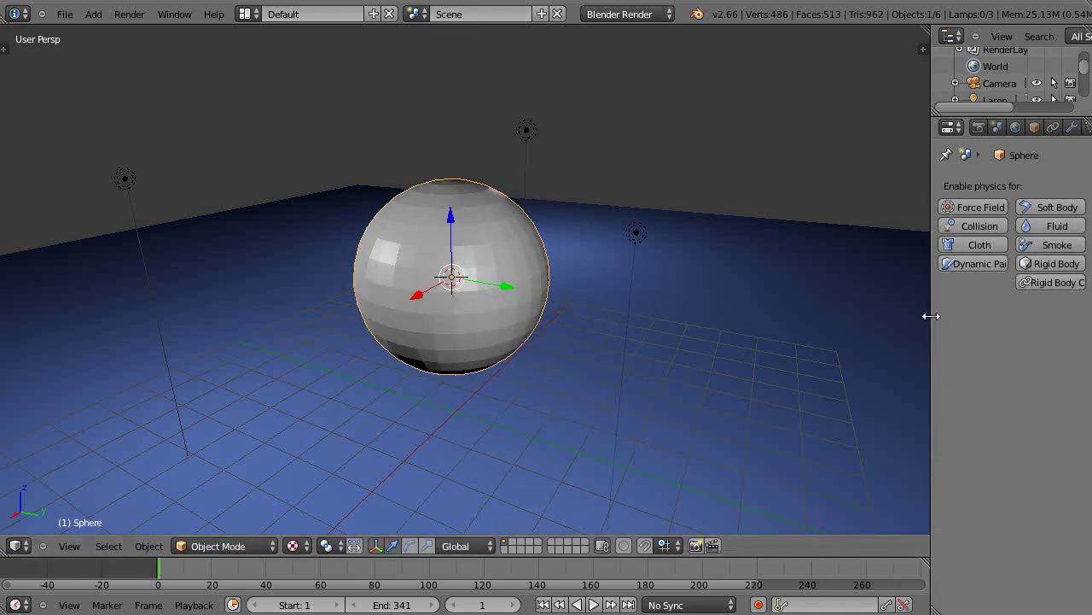
left_click_drag(931, 311, 856, 324)
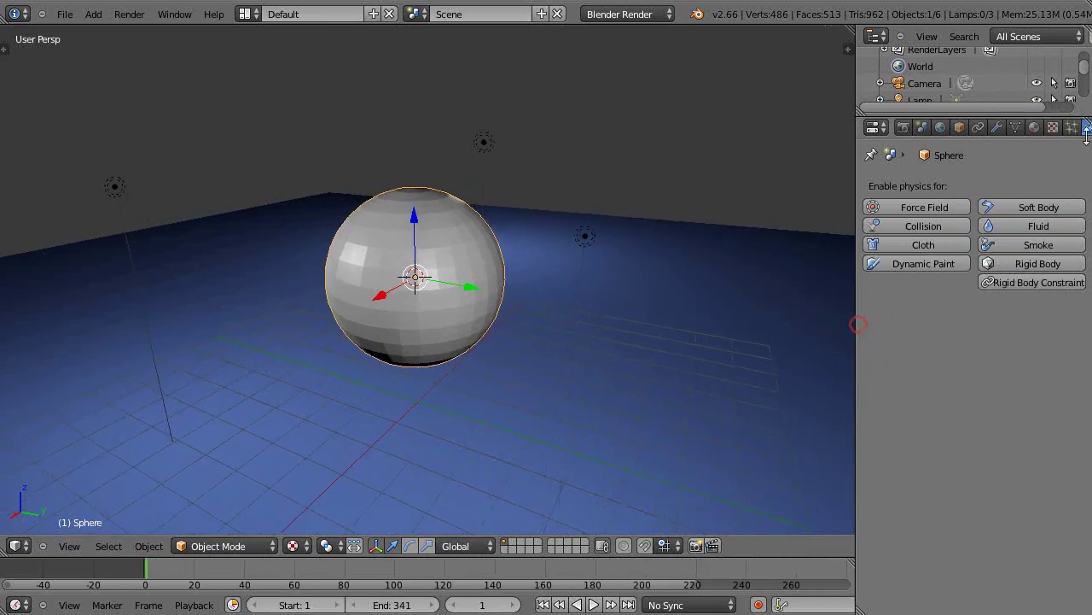
Step: Add a particle system to the sphere emitting from frame 65 to frame 66
left_click(1066, 127)
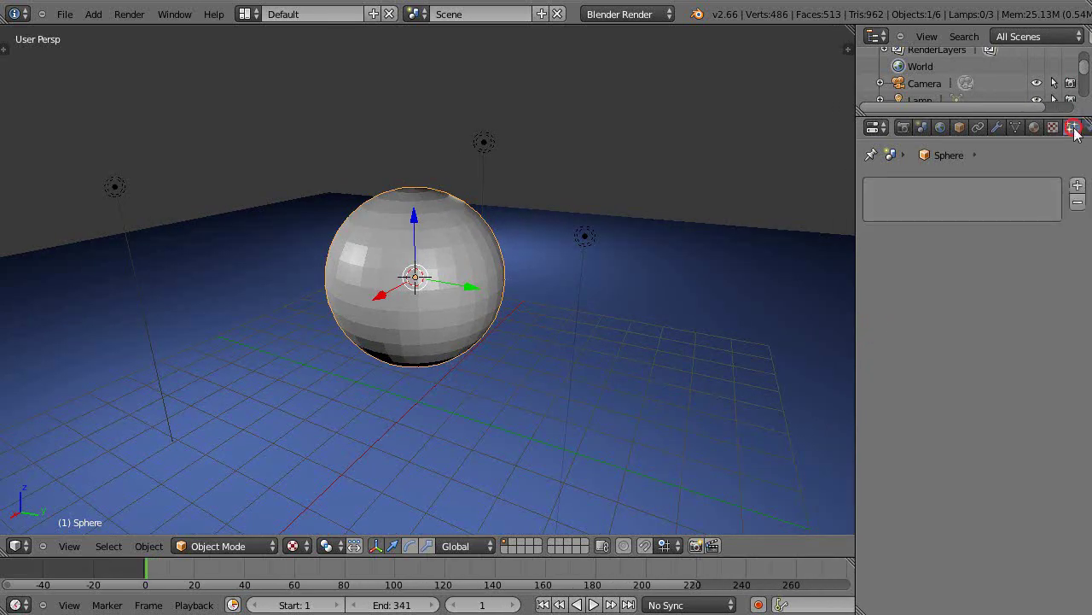
left_click(1078, 184)
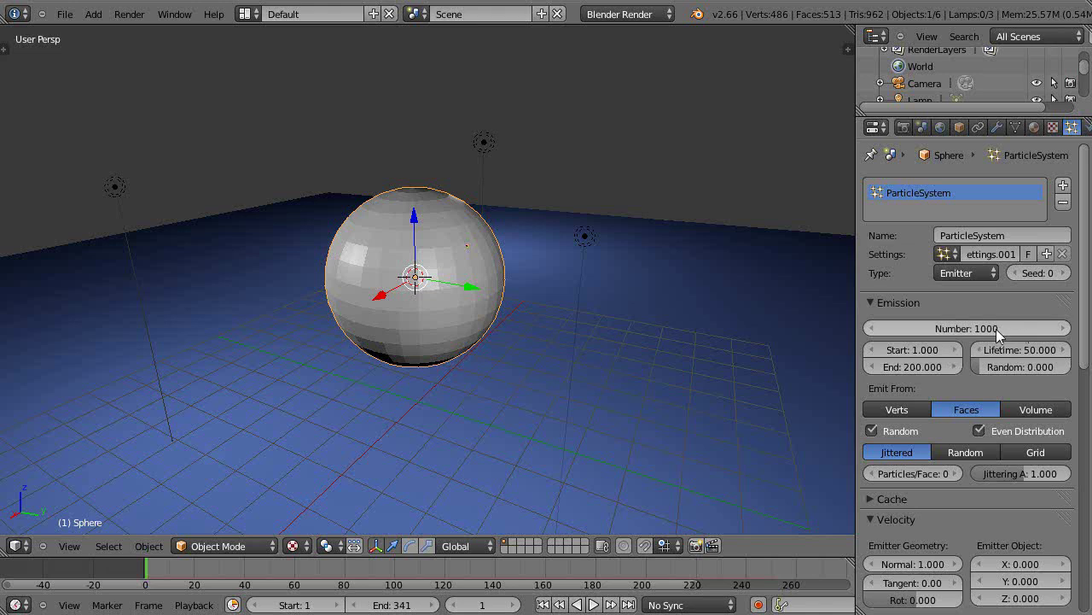
left_click(914, 351)
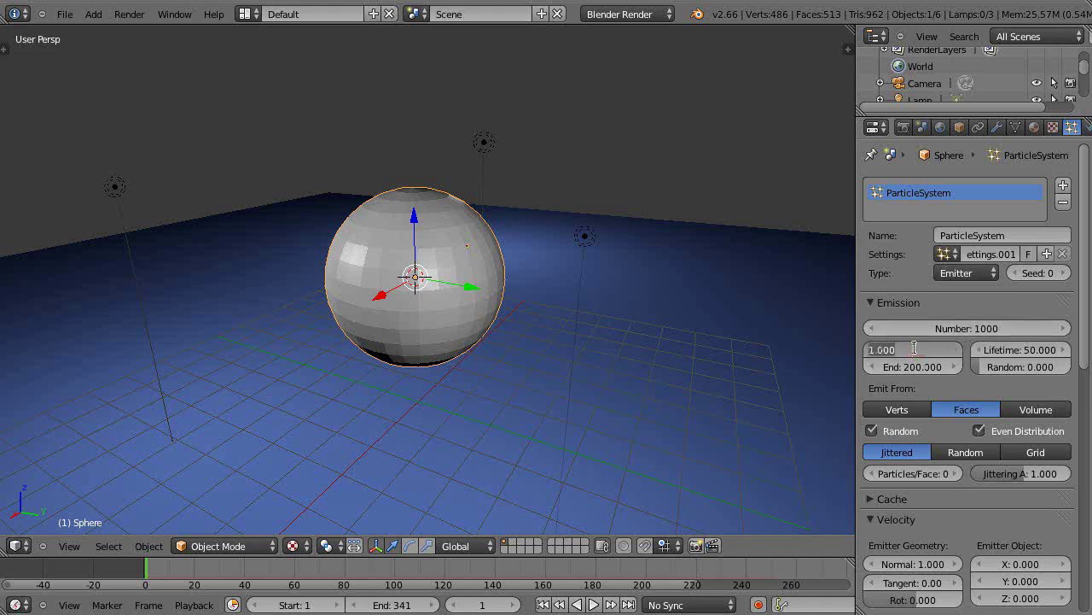
type("65")
key("Return")
left_click(921, 365)
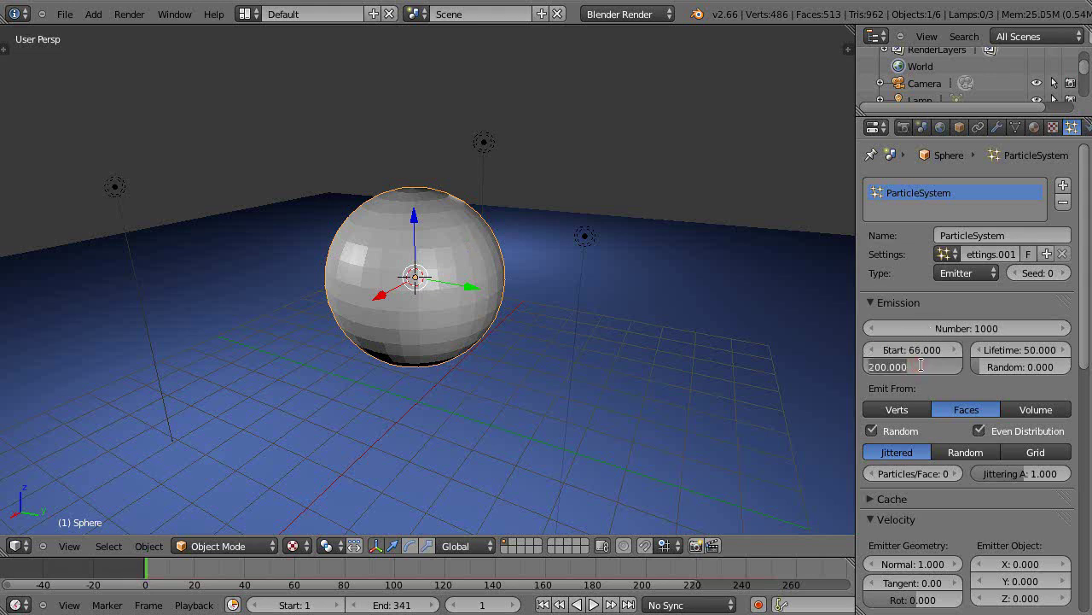
type("8")
type("66")
key("Return")
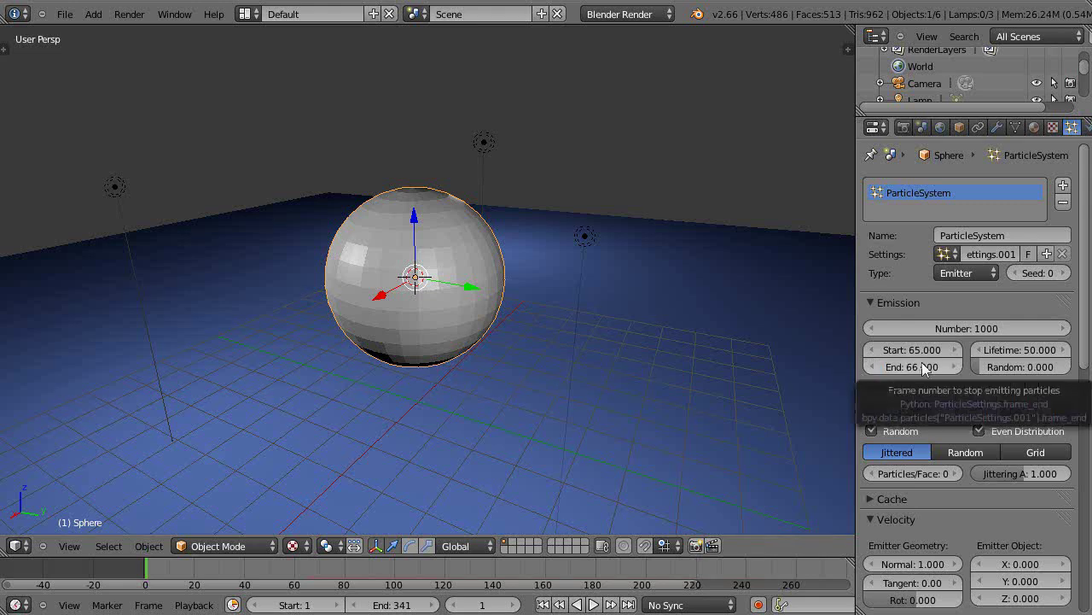
Step: Lengthen the particle lifetime to about 270 frames and set the animation end to 342
left_click_drag(1011, 357, 1028, 365)
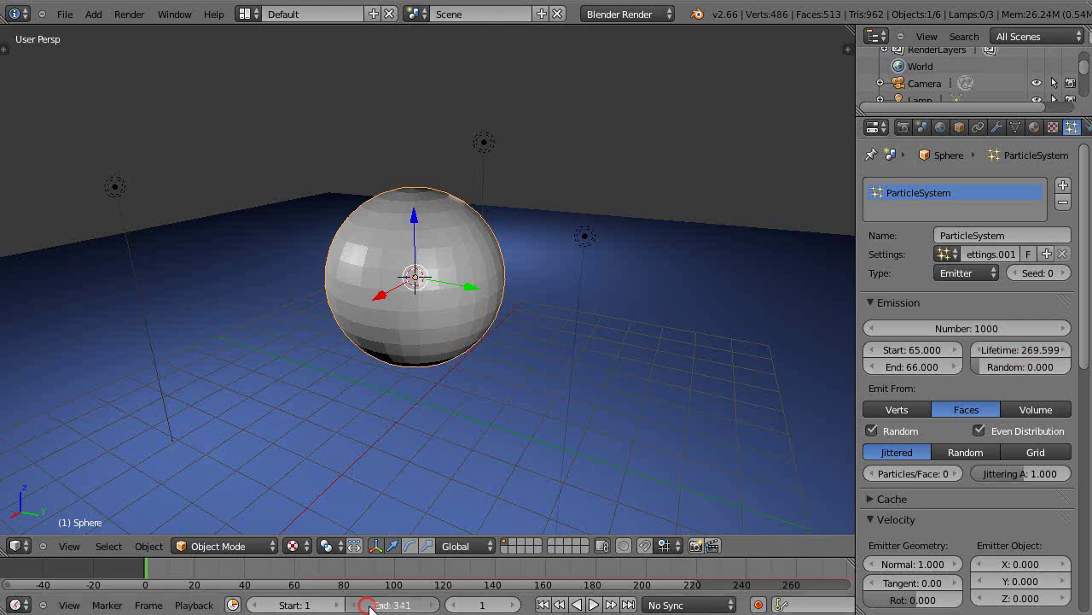
left_click_drag(369, 607, 376, 606)
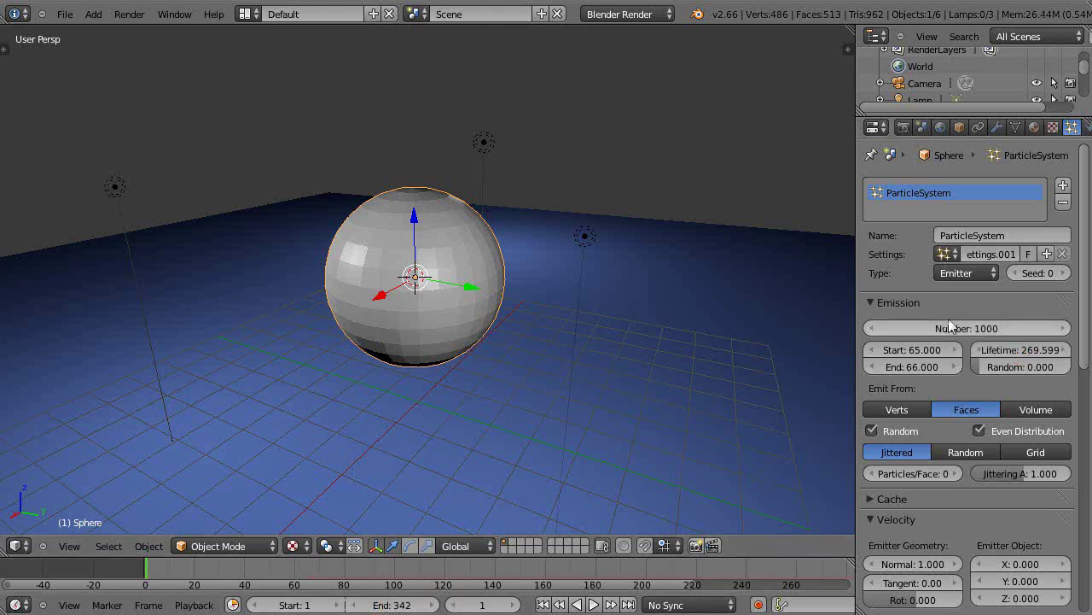
scroll(987, 362, "down", 3)
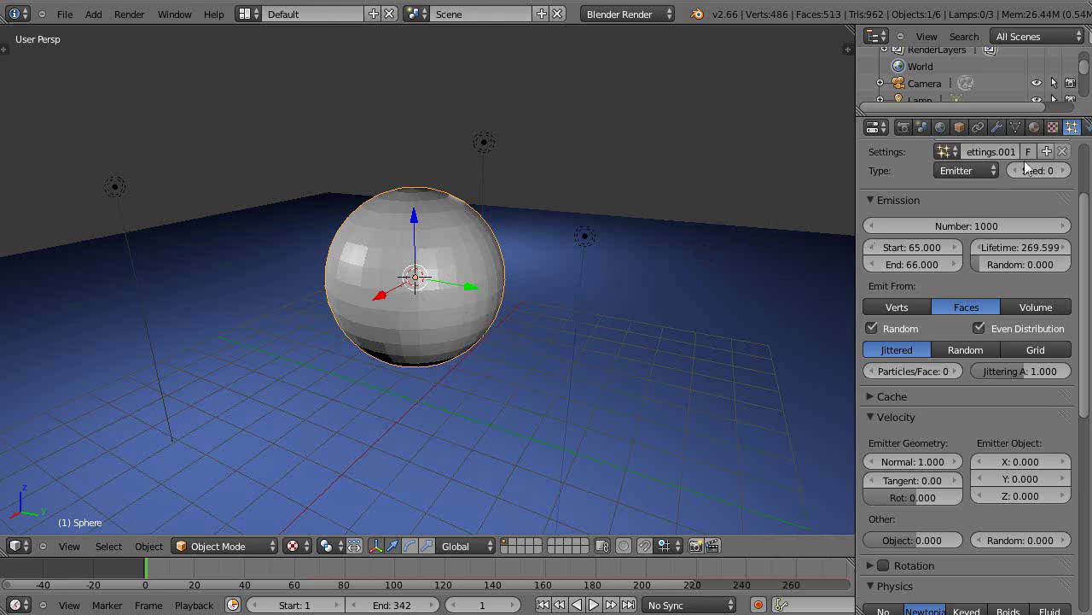
Step: Assign the existing orange Material to the new sphere
left_click(1033, 127)
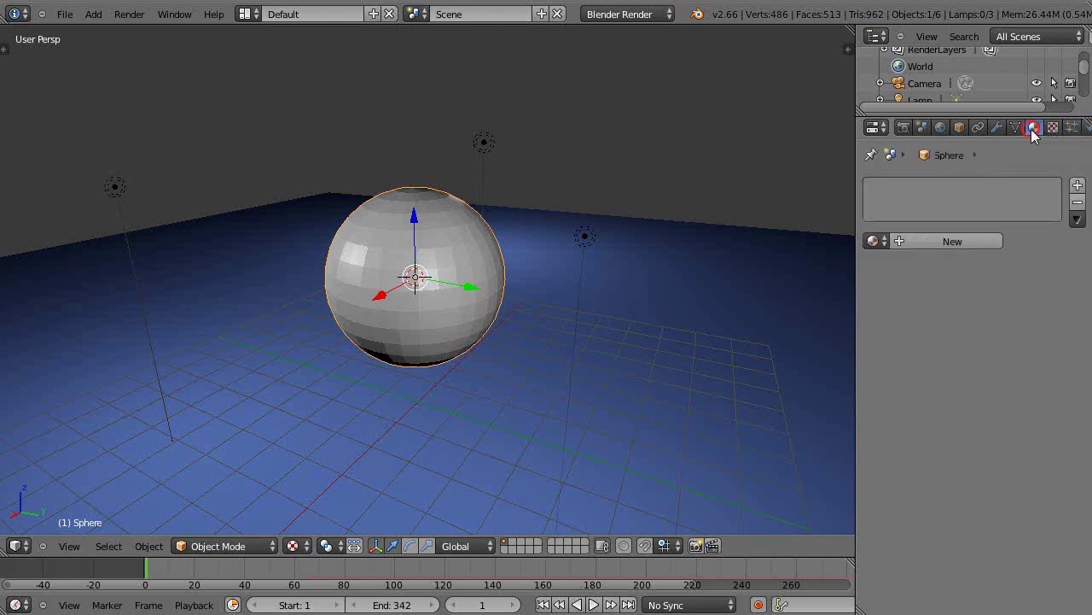
left_click(871, 243)
left_click(898, 266)
scroll(572, 330, "down", 2)
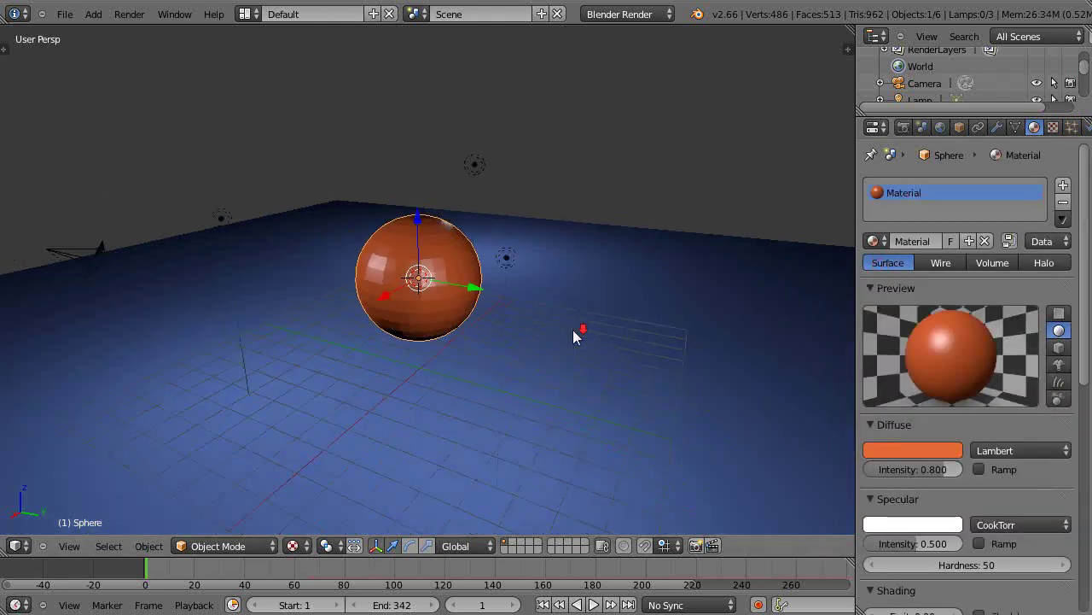
scroll(572, 330, "up", 2)
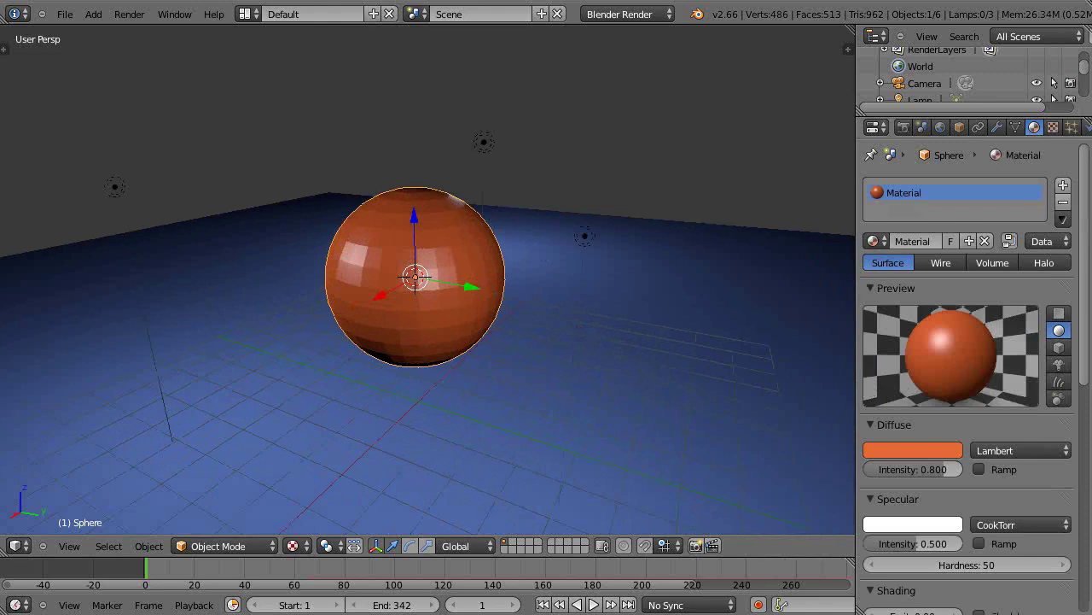
left_click(1072, 128)
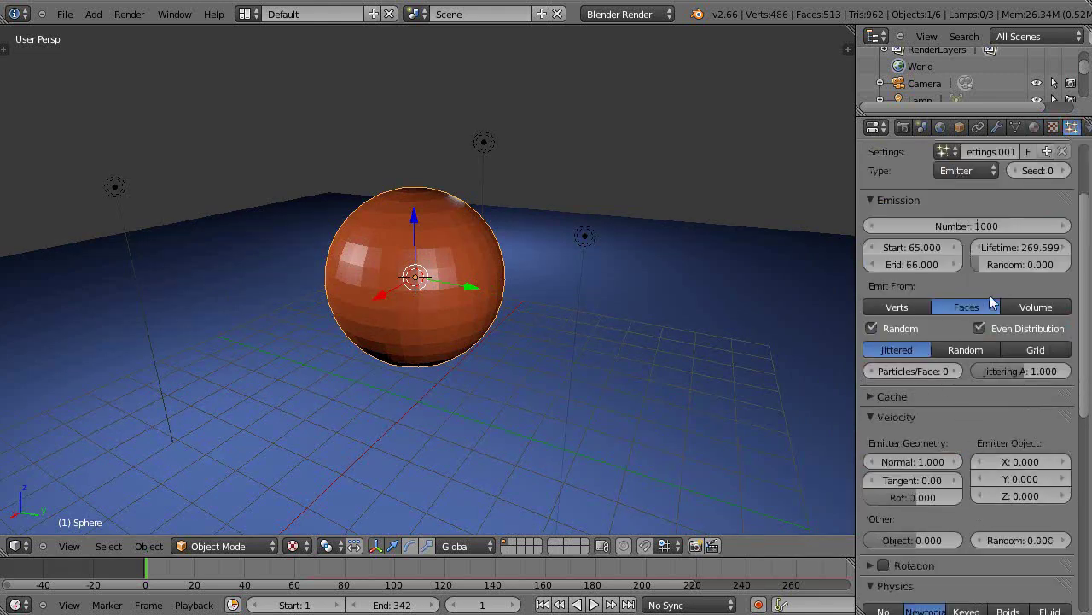
Step: Raise the particles' Random velocity from 0 to 8.224
scroll(985, 324, "down", 3)
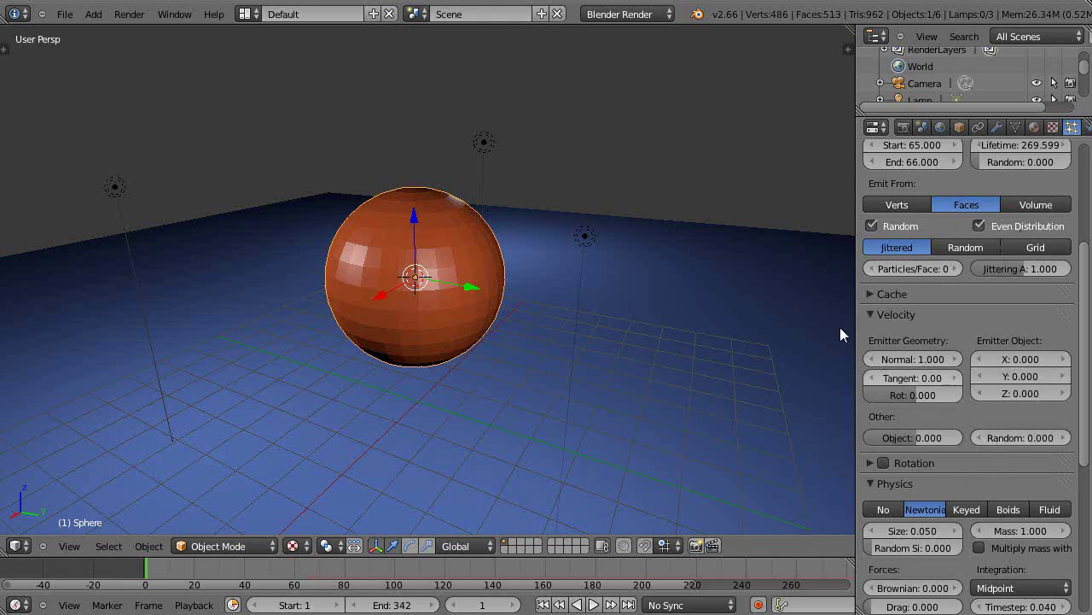
left_click_drag(983, 441, 1084, 438)
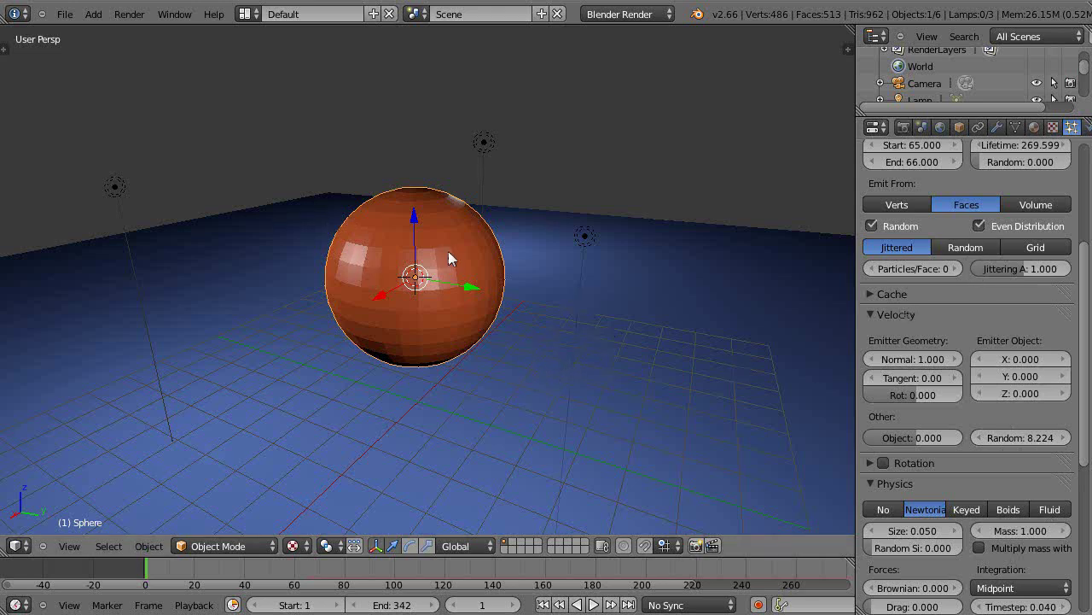
left_click(996, 128)
Step: Add an Explode modifier with Cut Edges enabled, then play from around frame 50
left_click(997, 186)
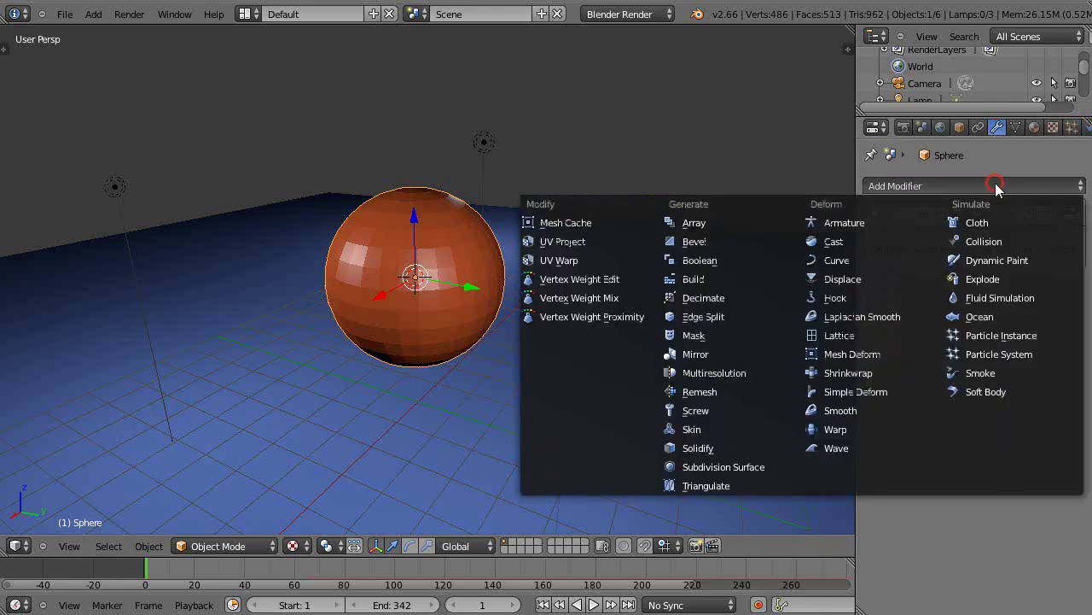
left_click(987, 280)
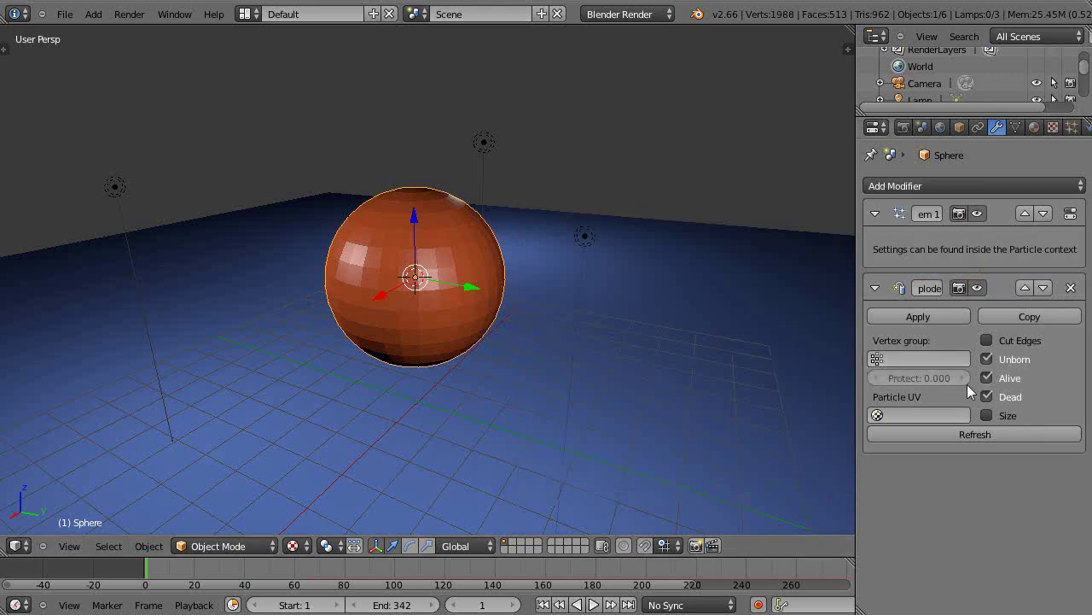
left_click(987, 341)
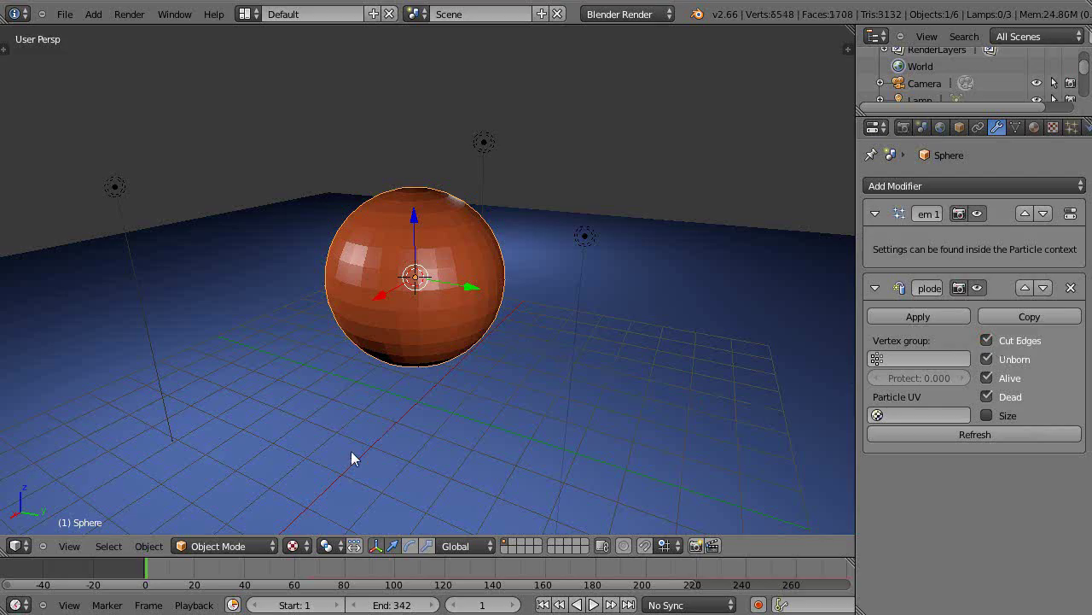
left_click(271, 567)
key("alt+a")
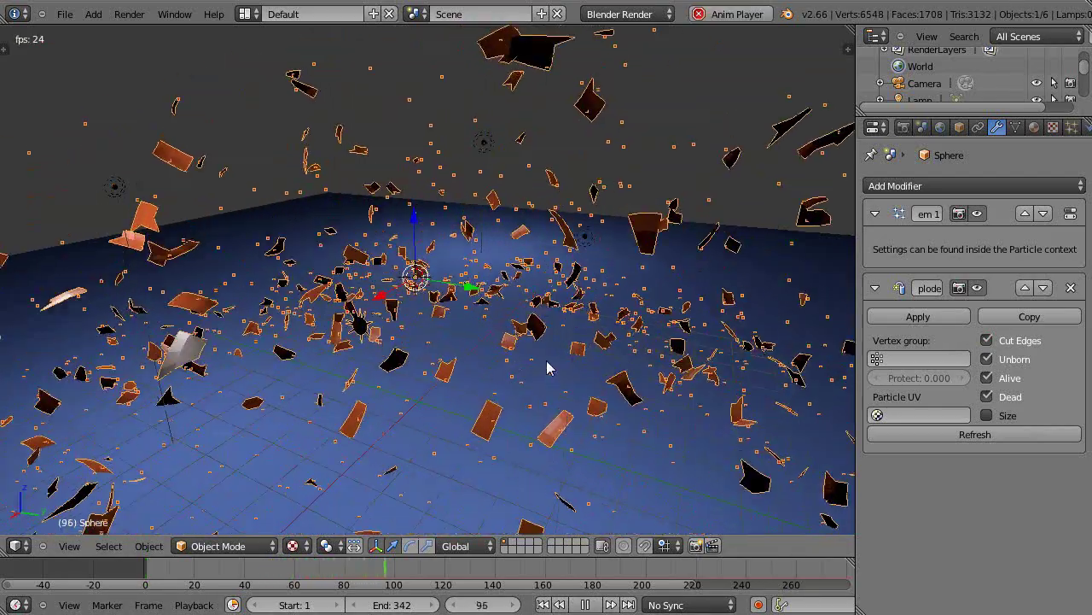
Step: Replay the explosion, stop at frame 95, and orbit closer to the flying shards
left_click(366, 570)
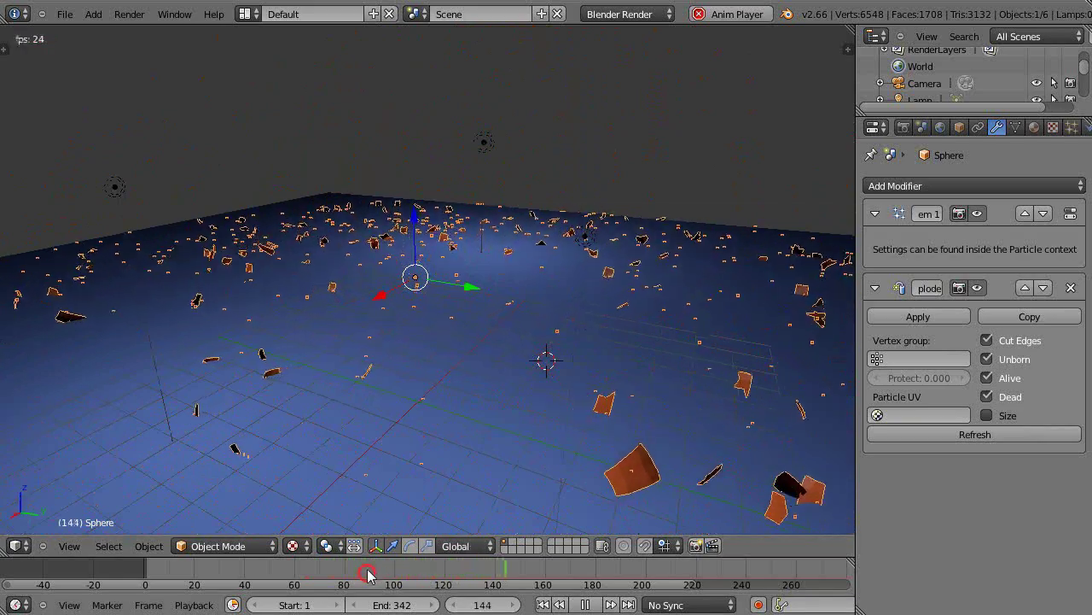
left_click(589, 604)
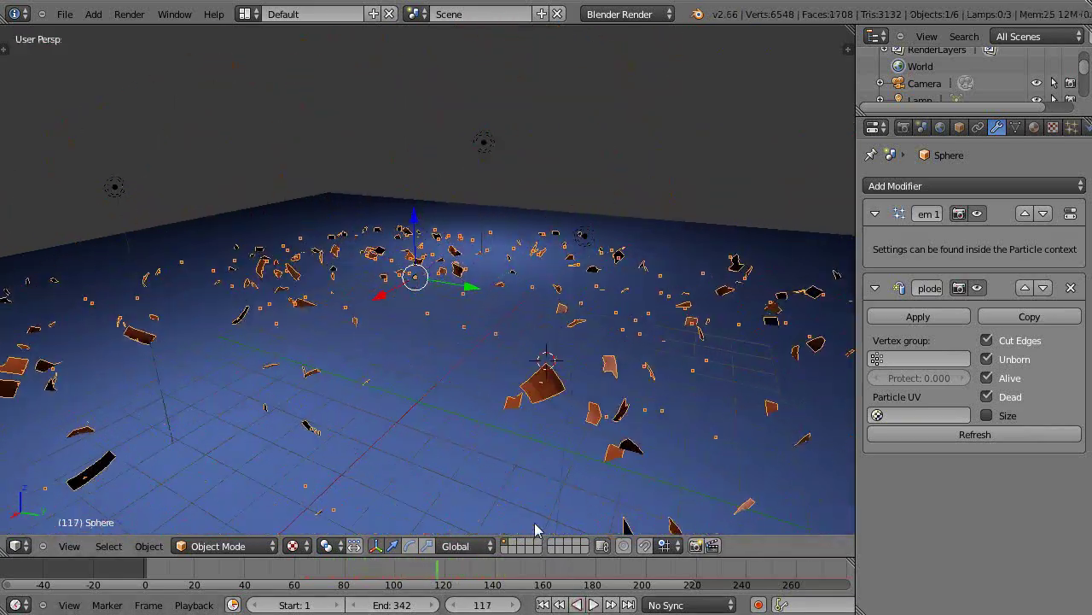
key("Left")
key("Left")
key("Left")
key("Left")
key("Left")
key("Left")
key("Left")
key("Left")
key("Left")
key("Left")
key("Left")
key("Left")
key("Left")
key("Left")
key("Left")
key("Left")
key("Left")
key("Left")
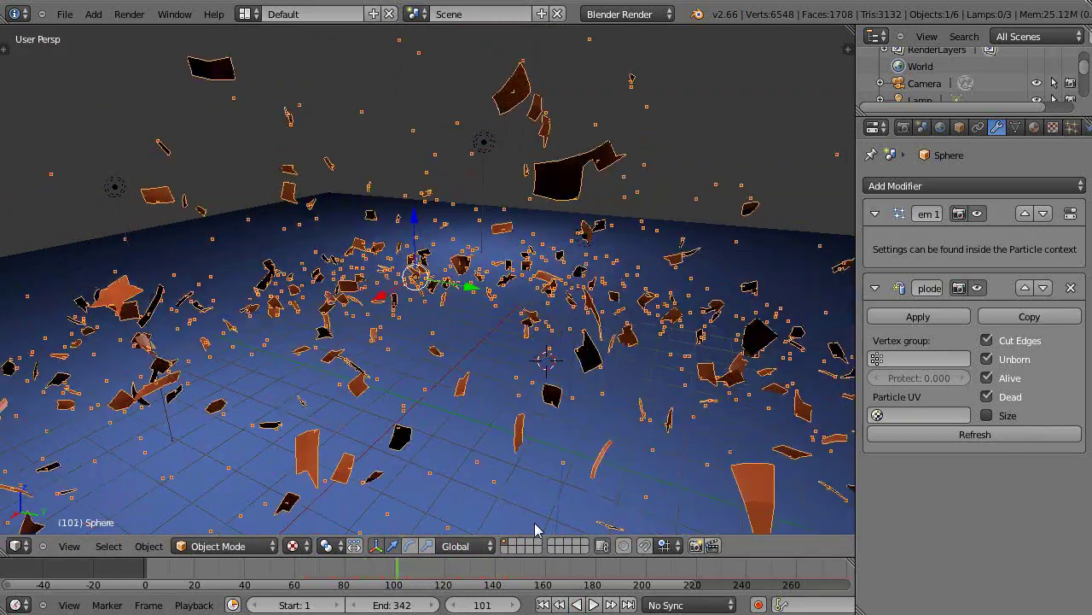
key("Left")
key("Left")
key("Left")
key("Left")
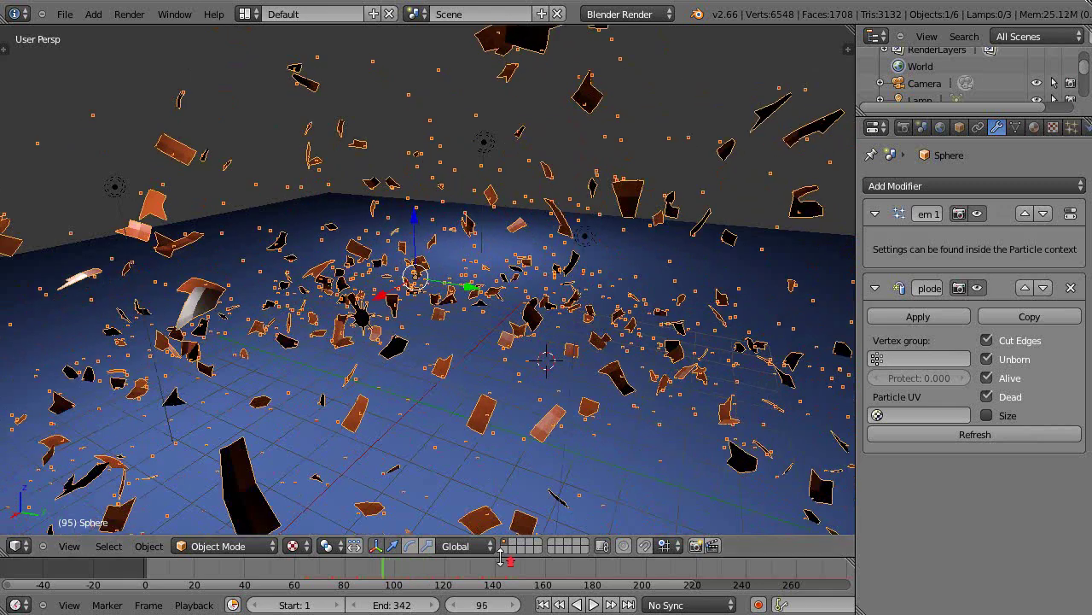
middle_click_drag(504, 540, 624, 446)
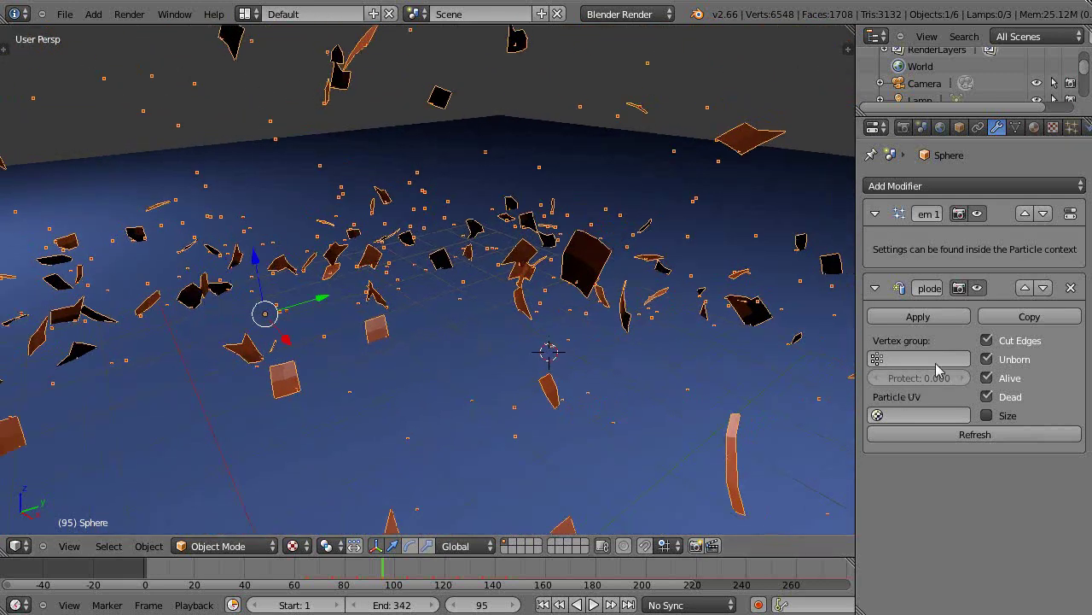
Step: Add a Solidify modifier and set its thickness to about 0.04824
middle_click_drag(547, 401, 542, 386)
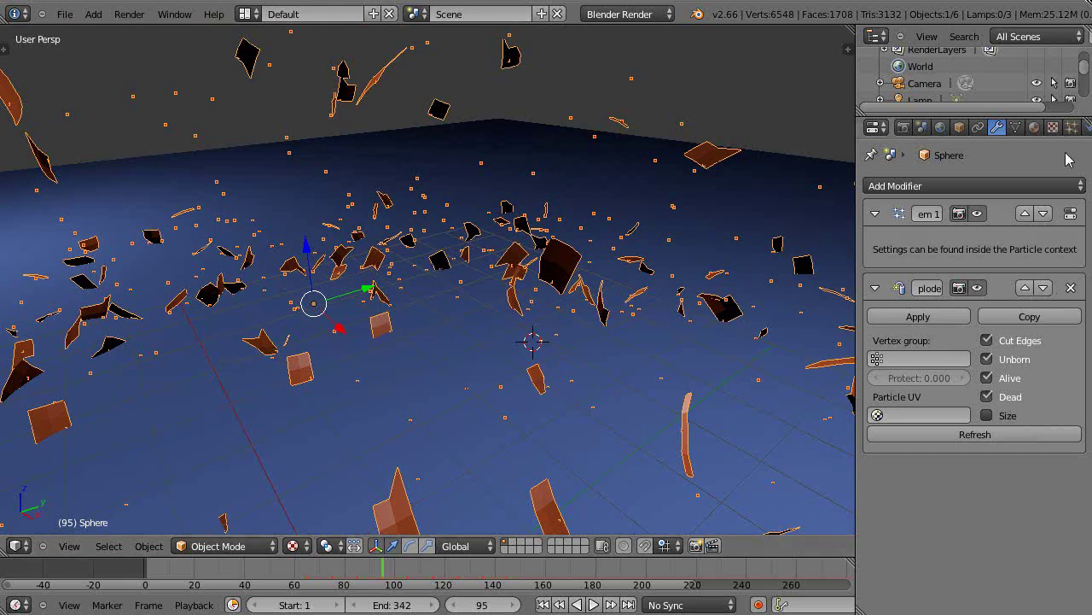
left_click(997, 185)
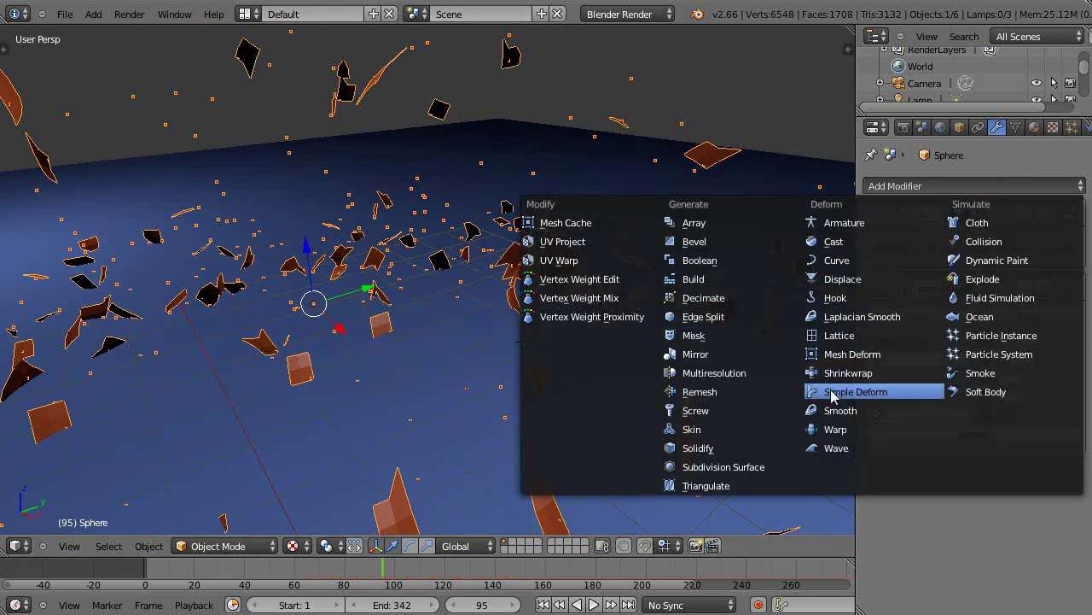
left_click(702, 449)
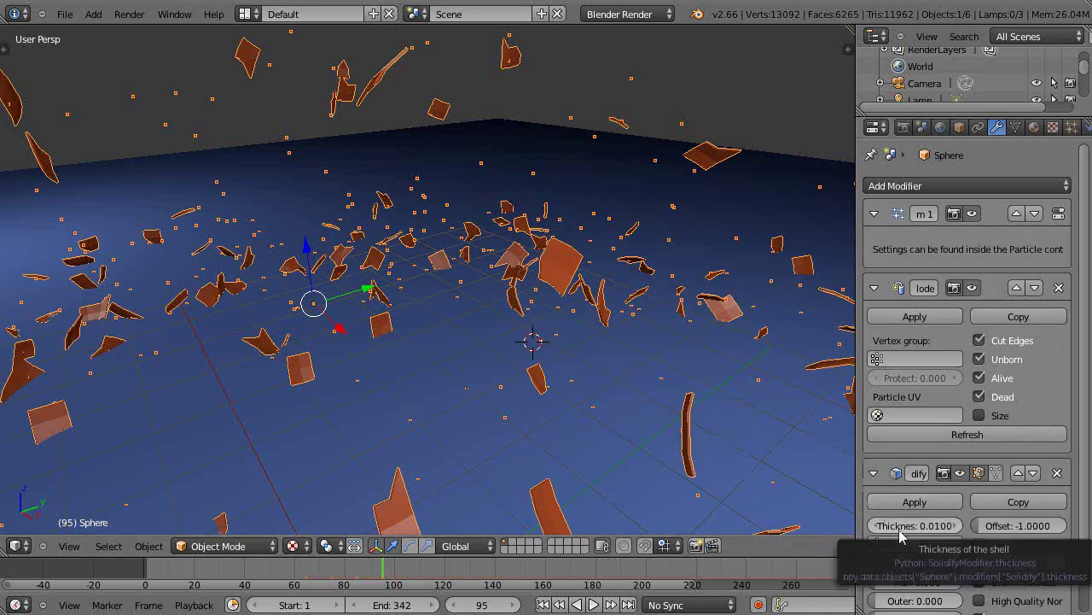
mouse_move(887, 524)
left_mouse_down()
mouse_move(949, 538)
mouse_move(931, 544)
mouse_move(887, 522)
left_mouse_up()
middle_click_drag(648, 444, 495, 395)
scroll(490, 399, "down", 8)
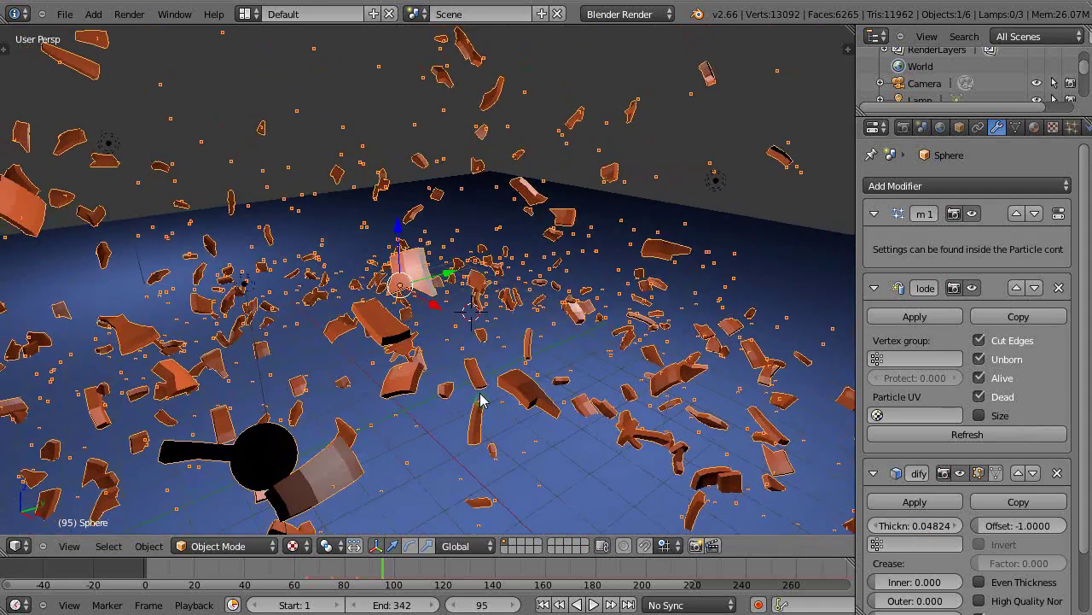
middle_click_drag(475, 376, 472, 374)
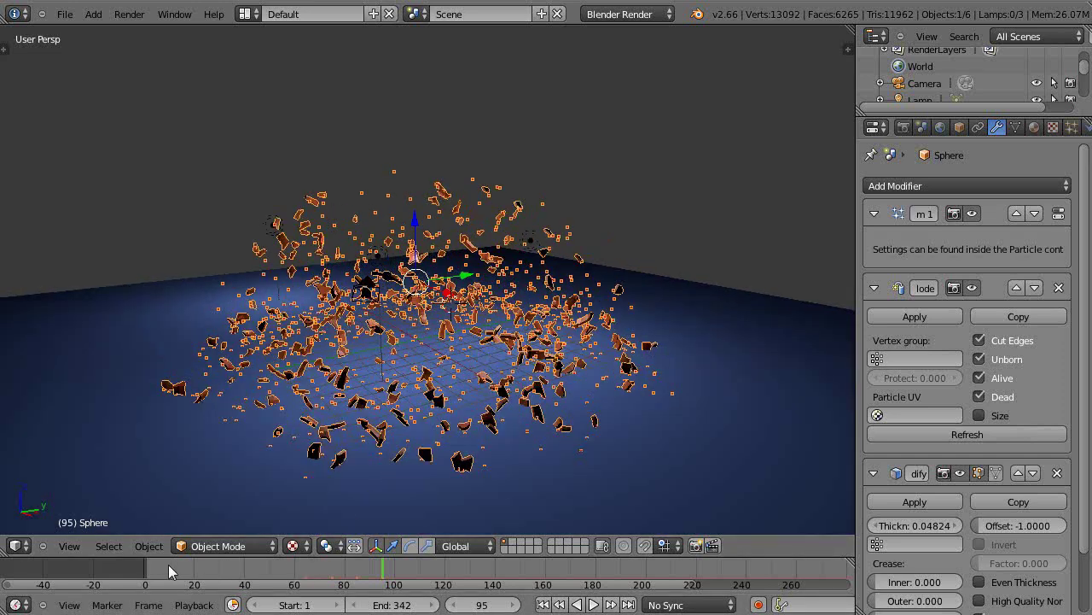
Step: Replay the animation, check the floor plane's Collision physics, then stop and reselect the sphere
key("shift+Left")
key("alt+a")
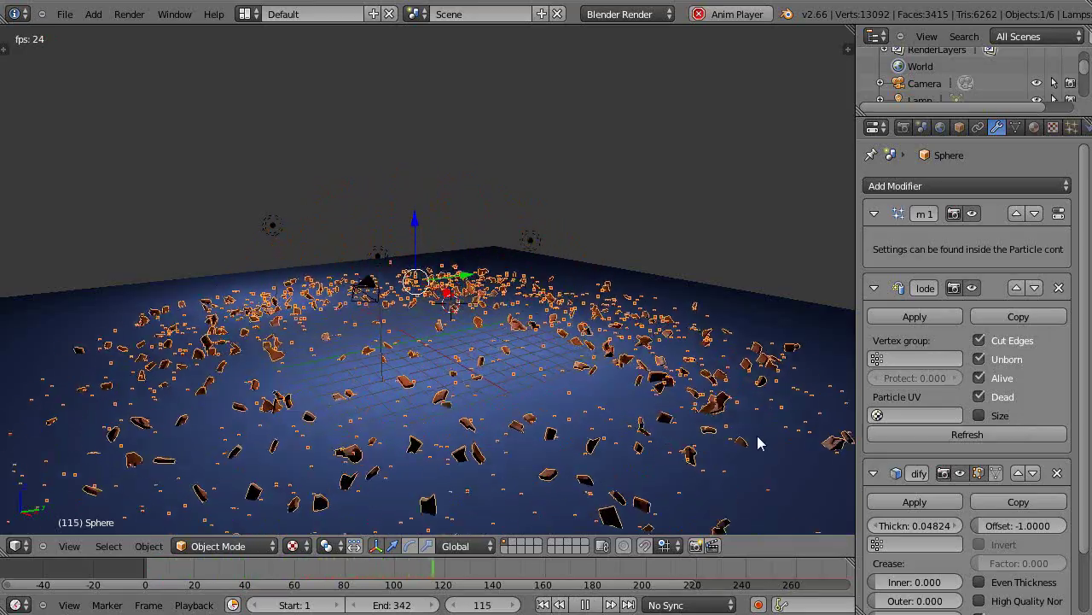
right_click(574, 418)
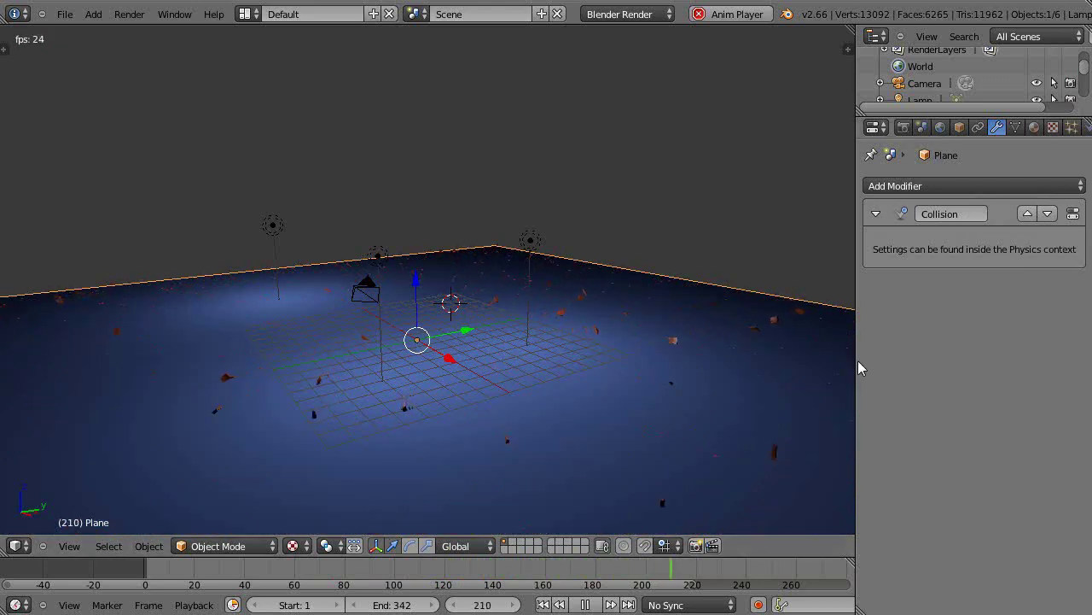
mouse_move(855, 360)
left_mouse_down()
mouse_move(830, 363)
mouse_move(842, 363)
left_mouse_up()
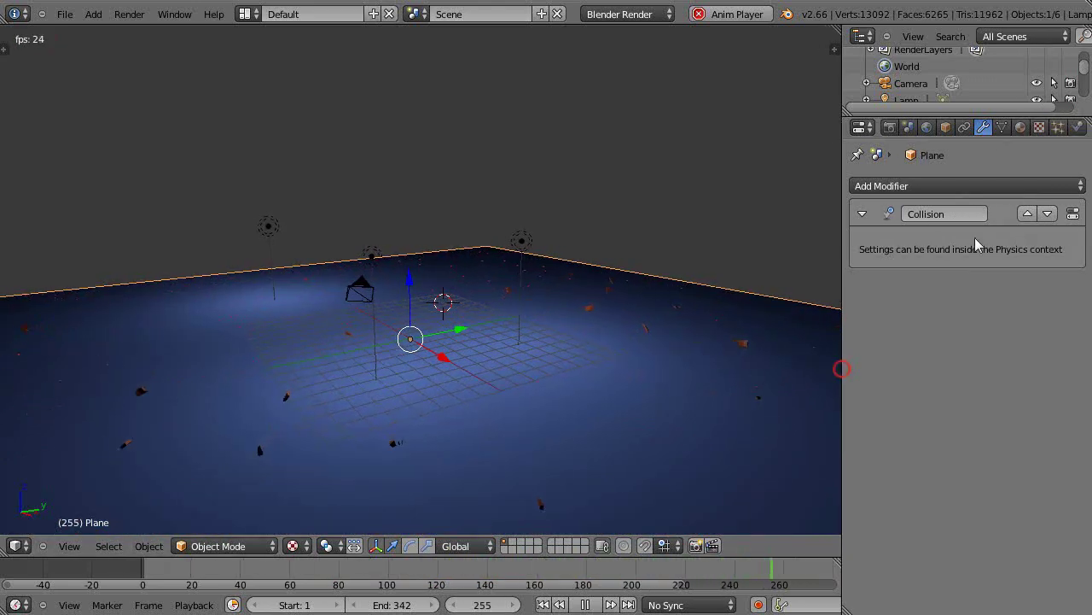
left_click(1076, 126)
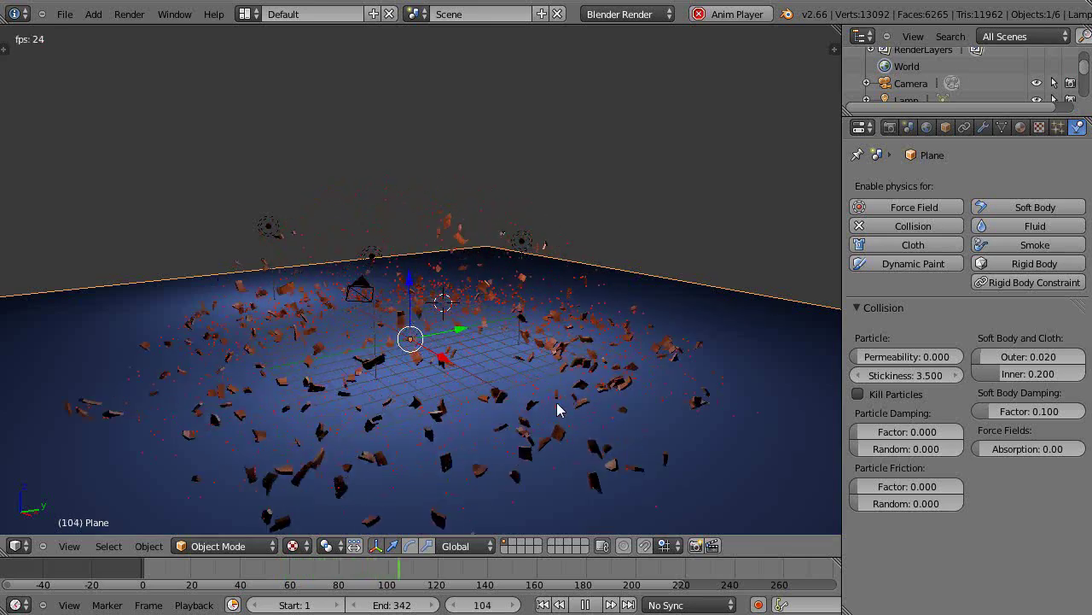
scroll(556, 404, "up", 2)
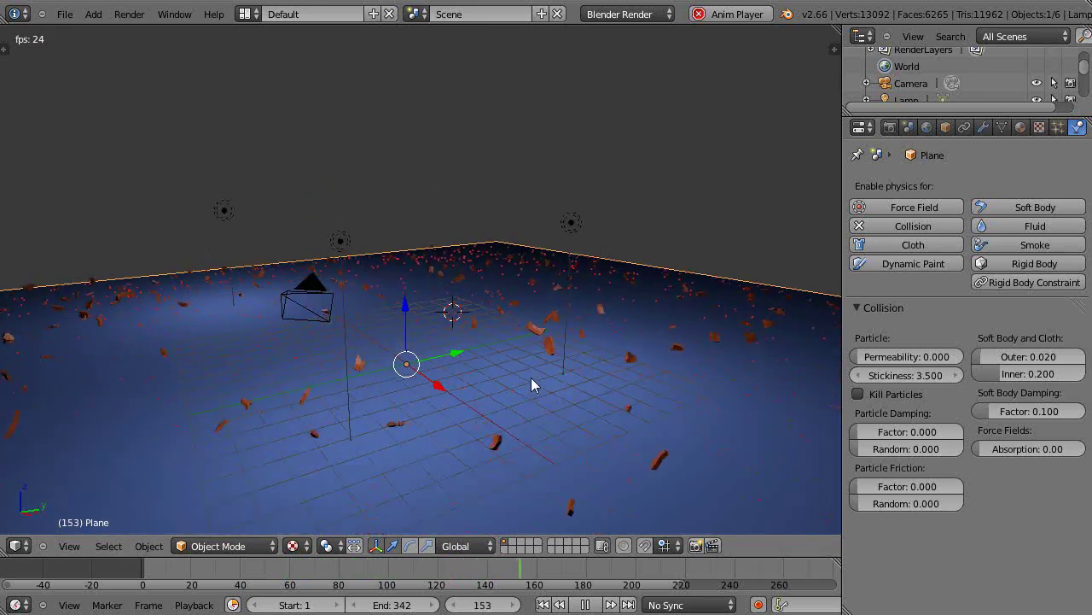
key("Escape")
right_click(412, 311)
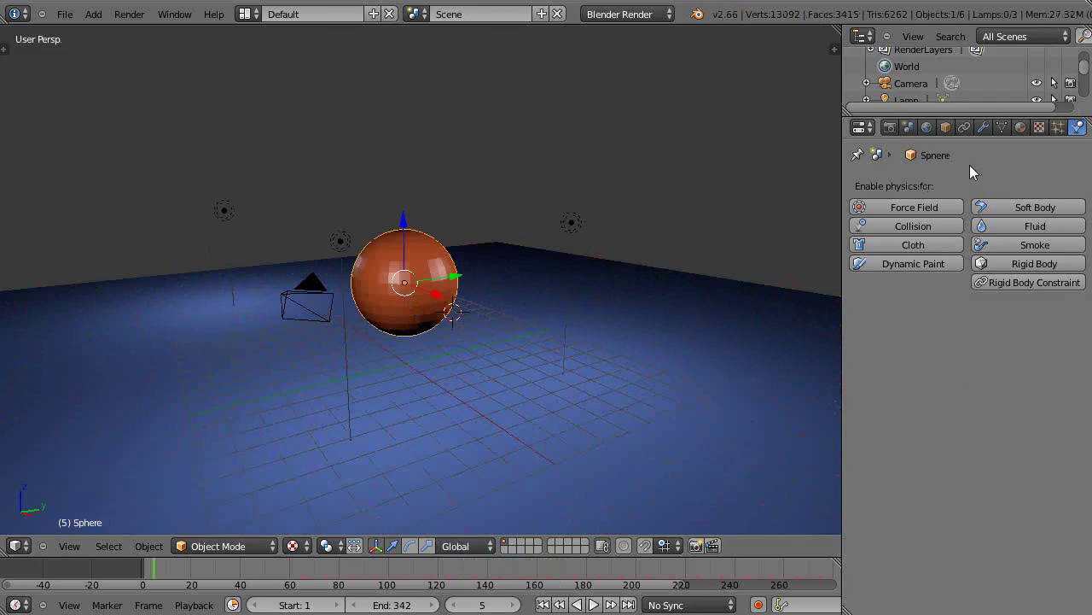
Step: Preview the shatter from about frame 45, then stop playback
left_click(254, 577)
key("alt+a")
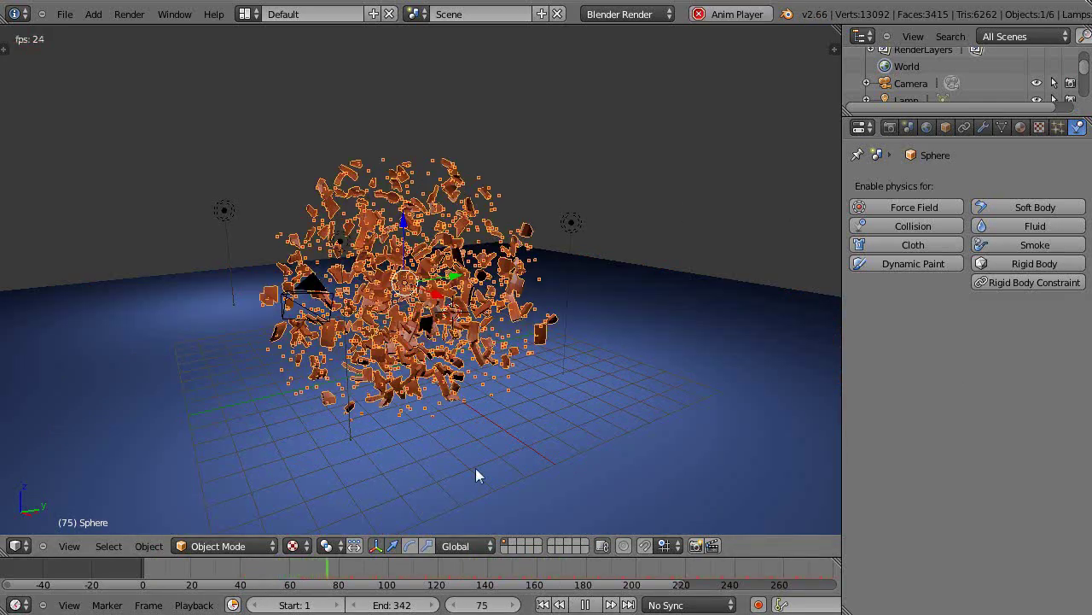
key("Escape")
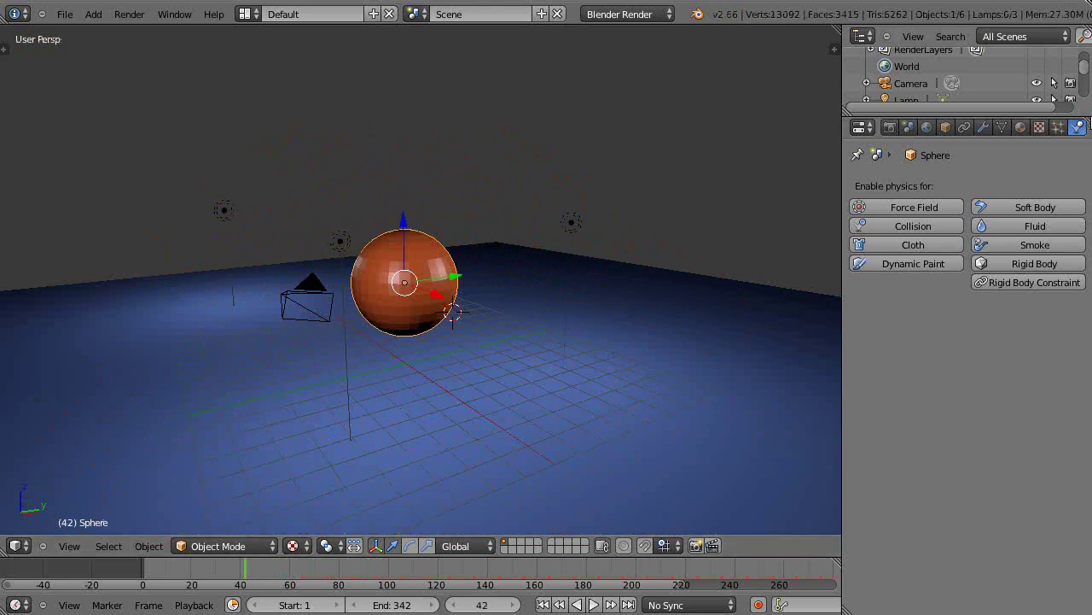
Step: Raise the particles' Emitter Geometry Normal velocity to 10.652
left_click(1058, 126)
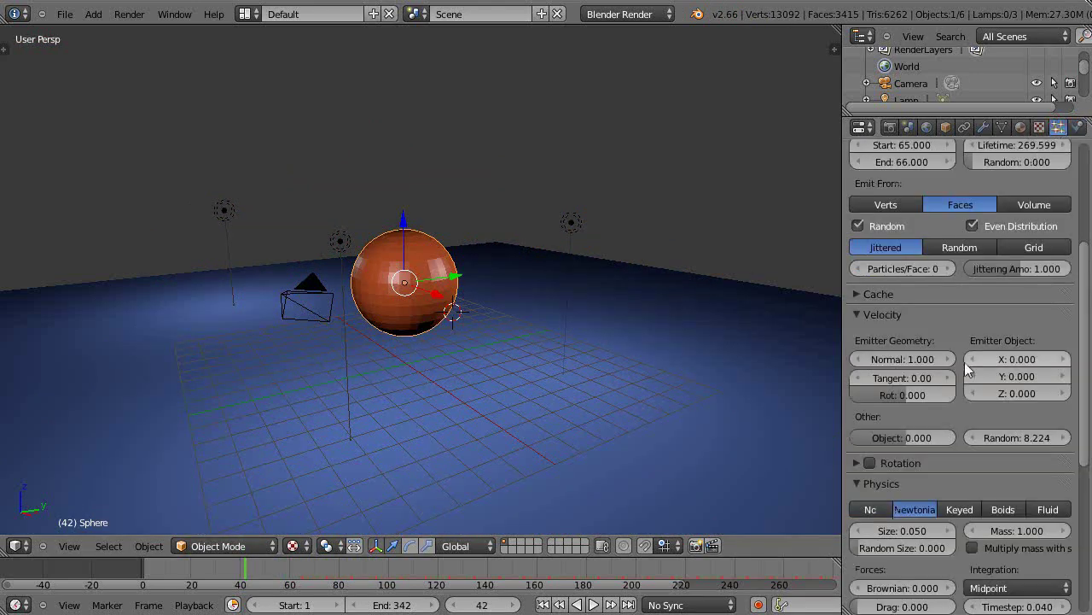
scroll(967, 367, "down", 2)
left_click_drag(879, 295, 970, 306)
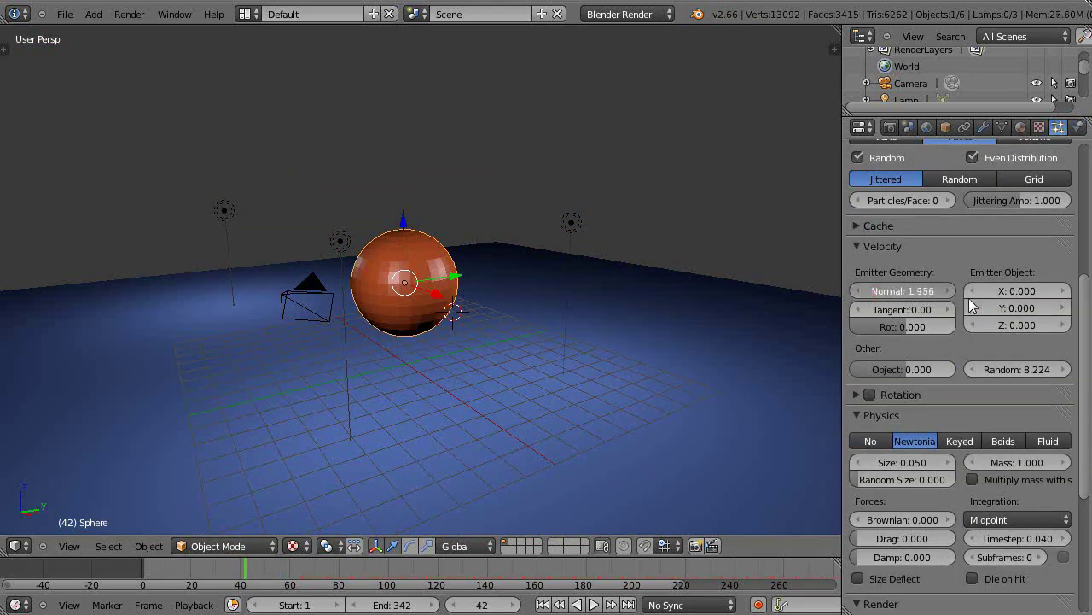
left_click_drag(890, 291, 924, 296)
scroll(572, 350, "down", 3)
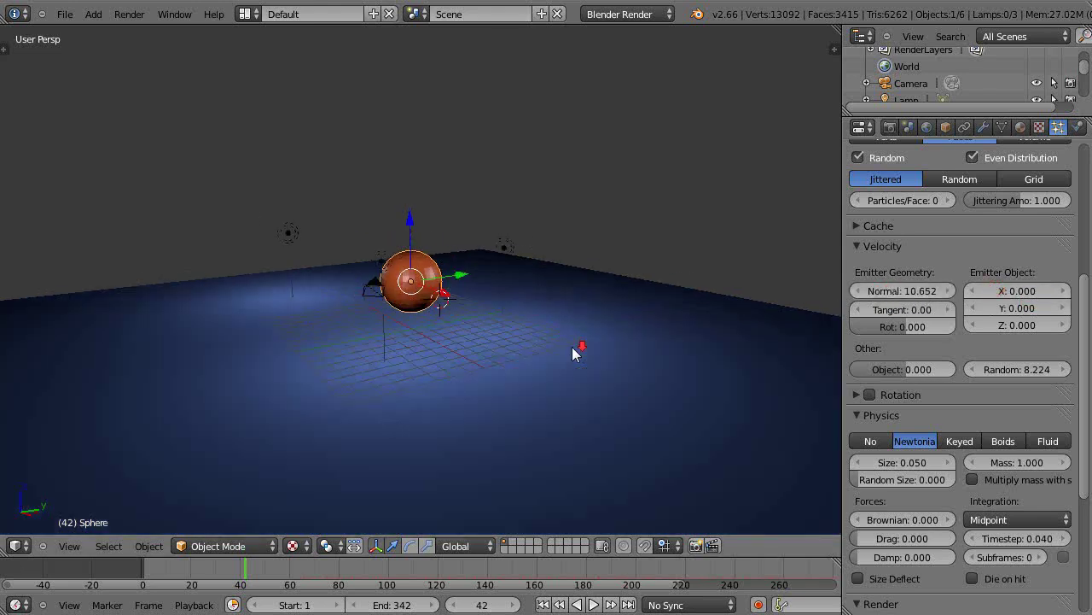
Step: Replay from the start frame to preview the wider, faster burst of shards
key("shift+Left")
key("alt+a")
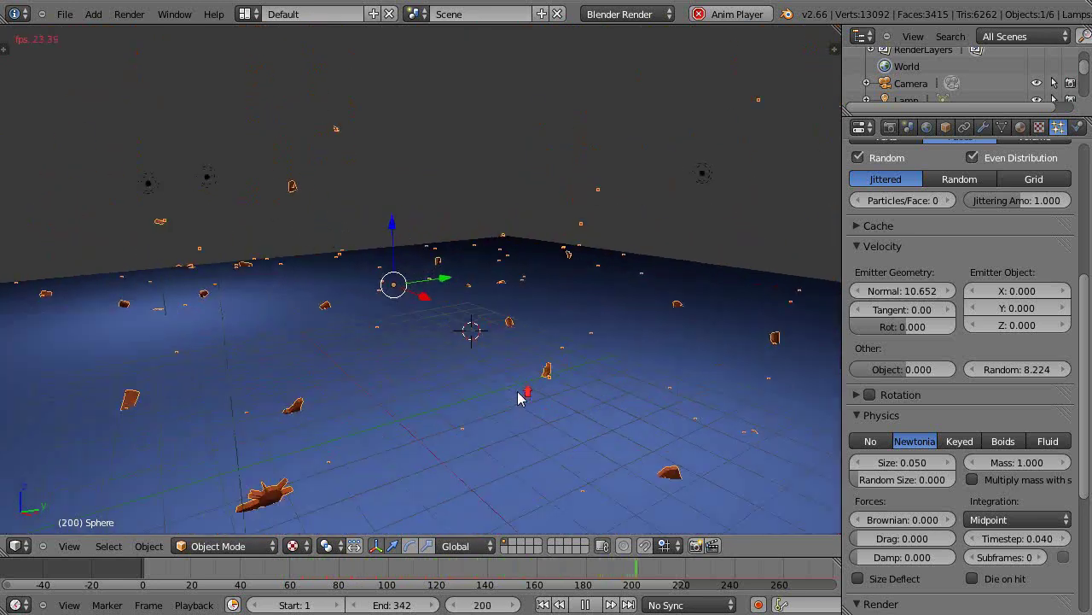
key("Escape")
Step: In Edit Mode, box-select the sphere's right-side faces and extrude them outward into an arm
scroll(432, 276, "down", 3)
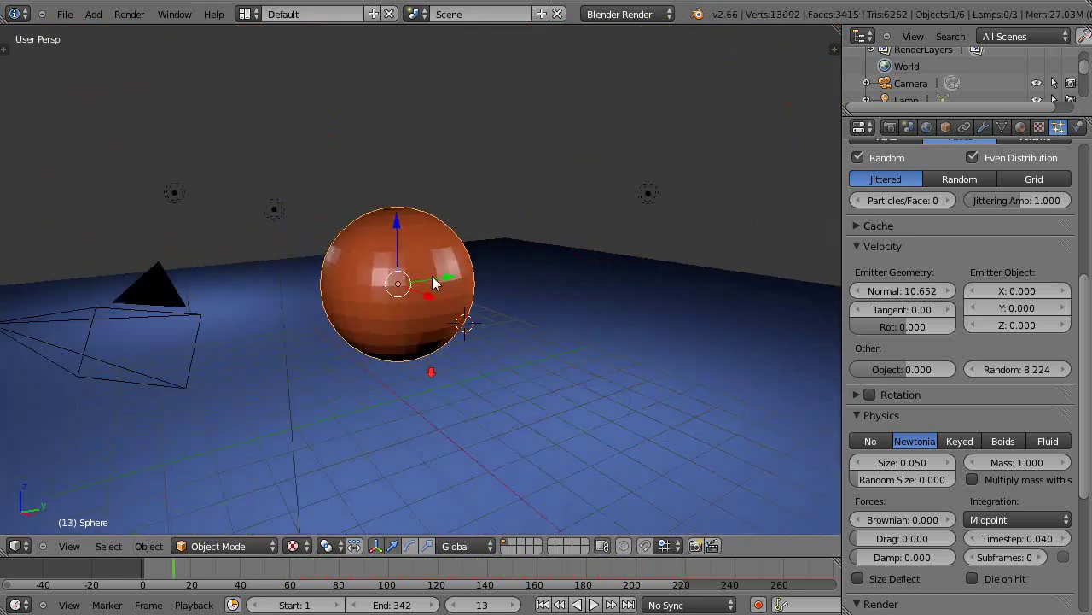
key("Tab")
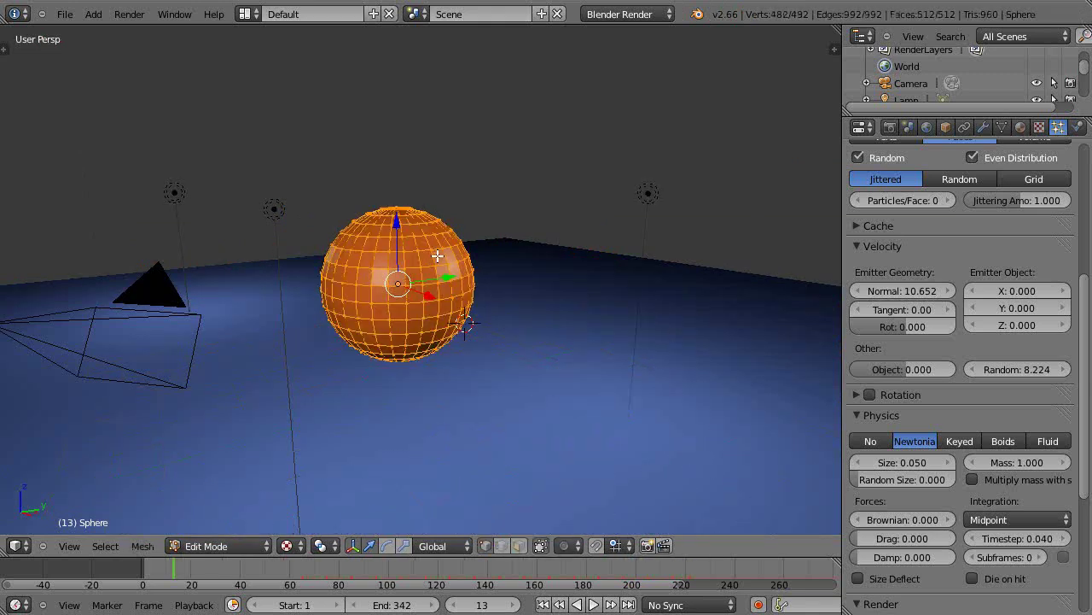
key("a")
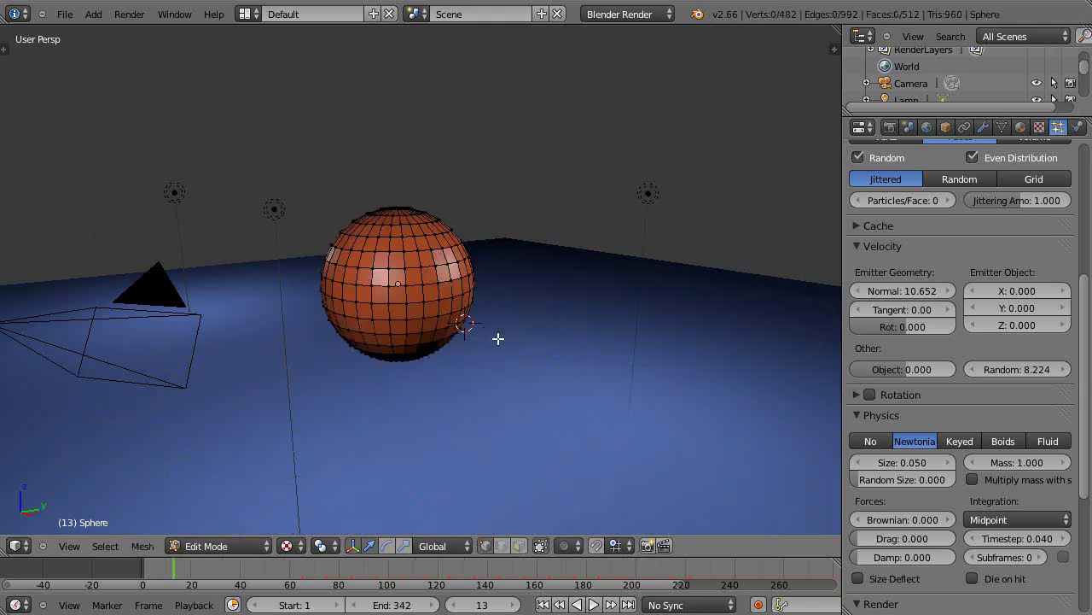
middle_click_drag(499, 339, 453, 351)
key("b")
left_click_drag(393, 239, 498, 328)
middle_click_drag(487, 364, 552, 336)
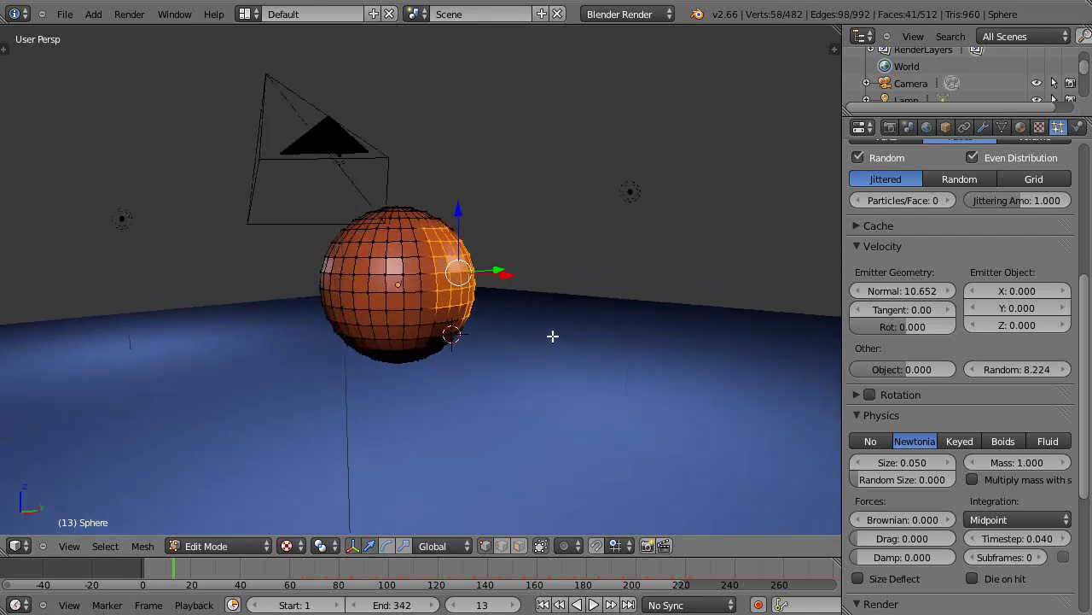
key("e")
left_click(692, 302)
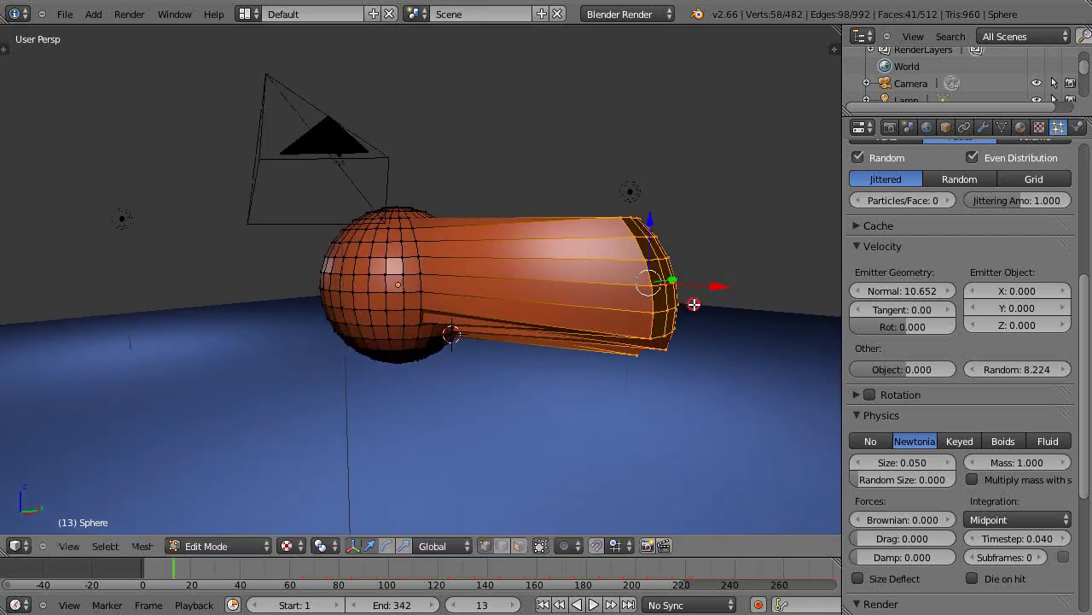
middle_click_drag(692, 299, 675, 346)
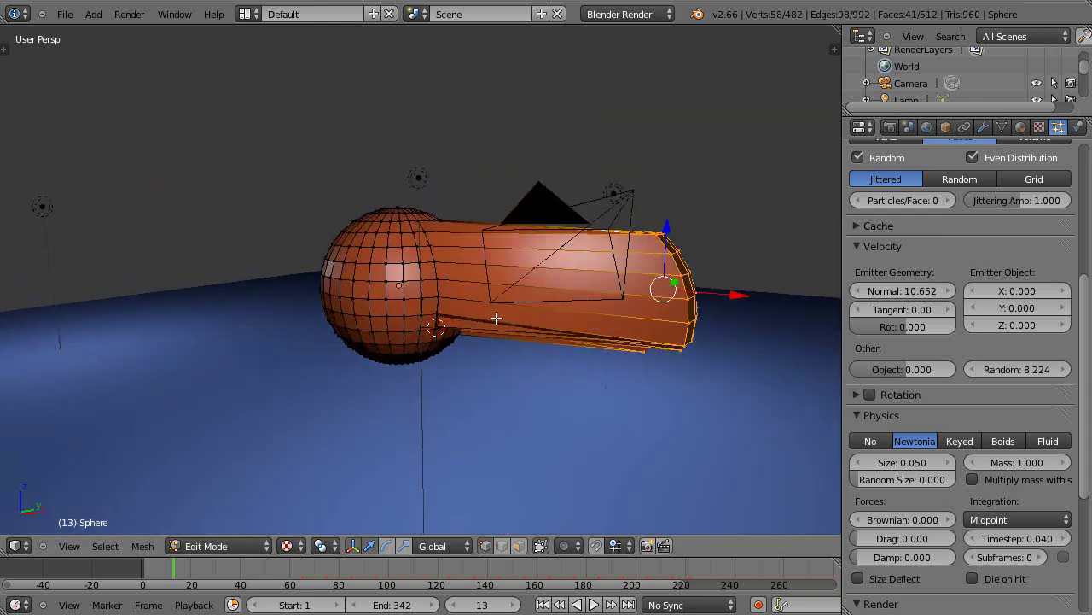
Step: Add 11 evenly spaced loop cuts along the arm and return to Object Mode
scroll(653, 356, "up", 2)
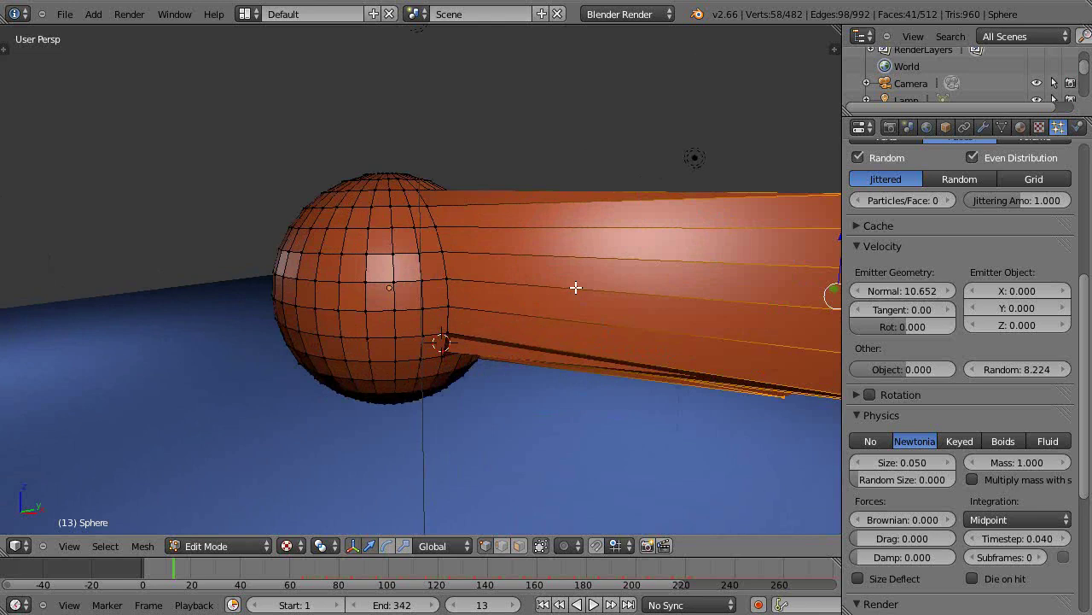
key("a")
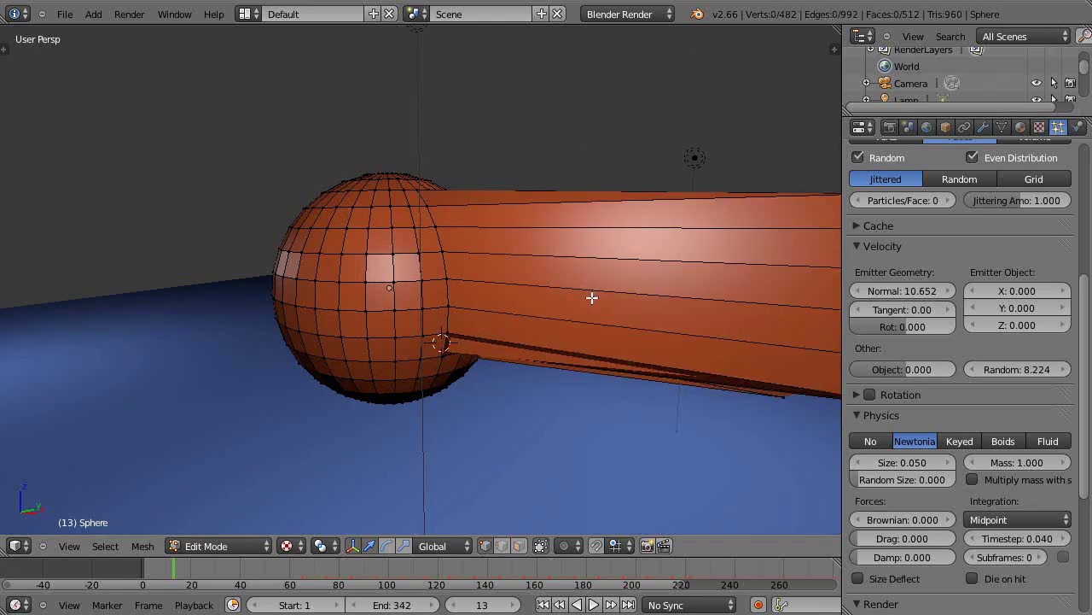
scroll(592, 297, "down", 2)
key("ctrl+r")
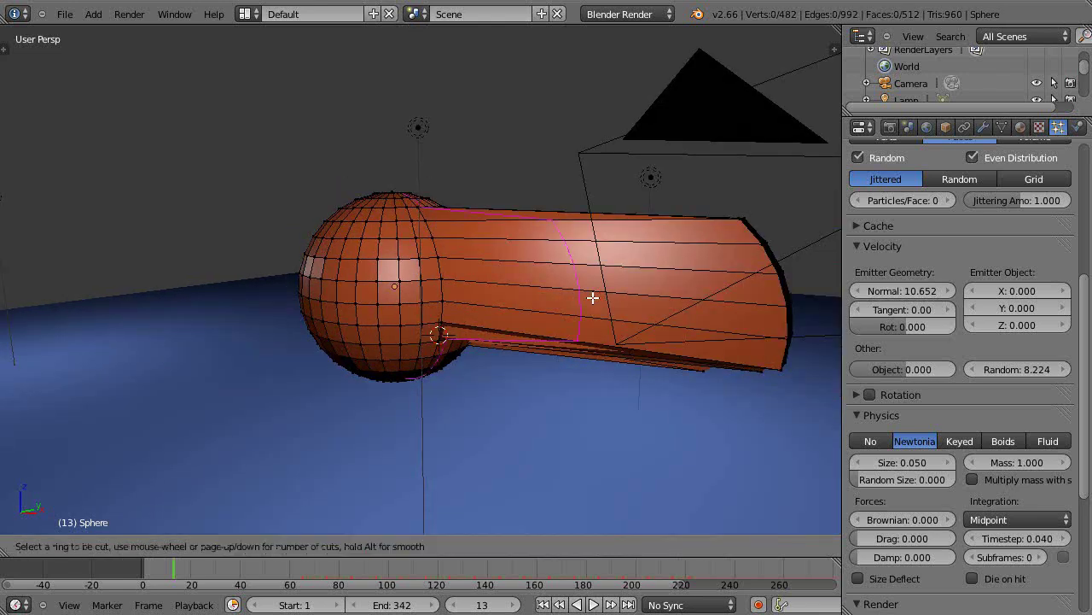
scroll(592, 297, "up", 7)
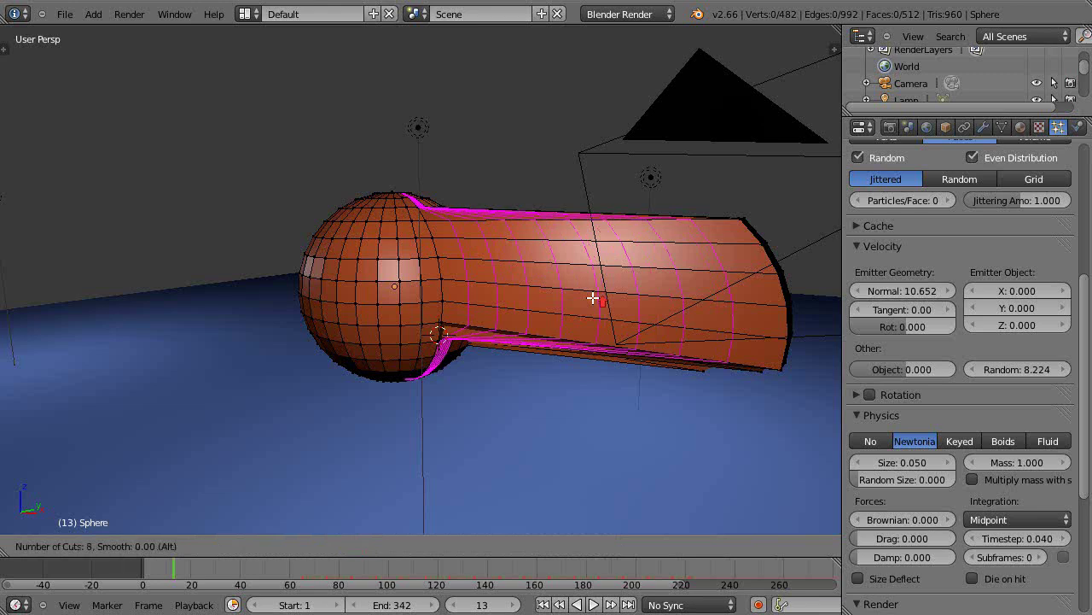
scroll(592, 297, "up", 3)
left_click(592, 297)
right_click(592, 297)
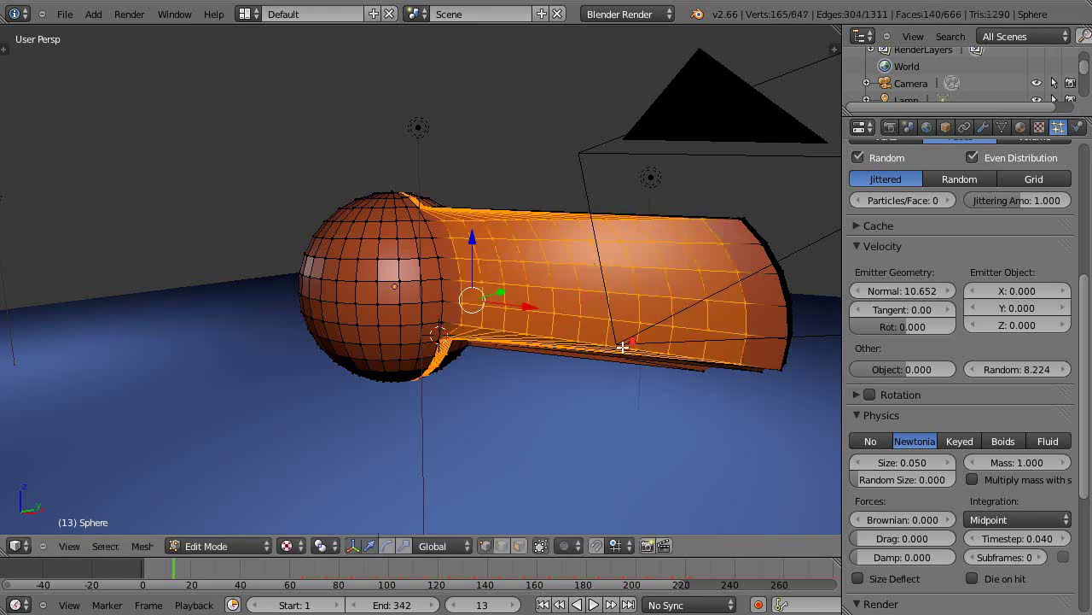
scroll(623, 347, "down", 3)
key("a")
scroll(613, 343, "down", 2)
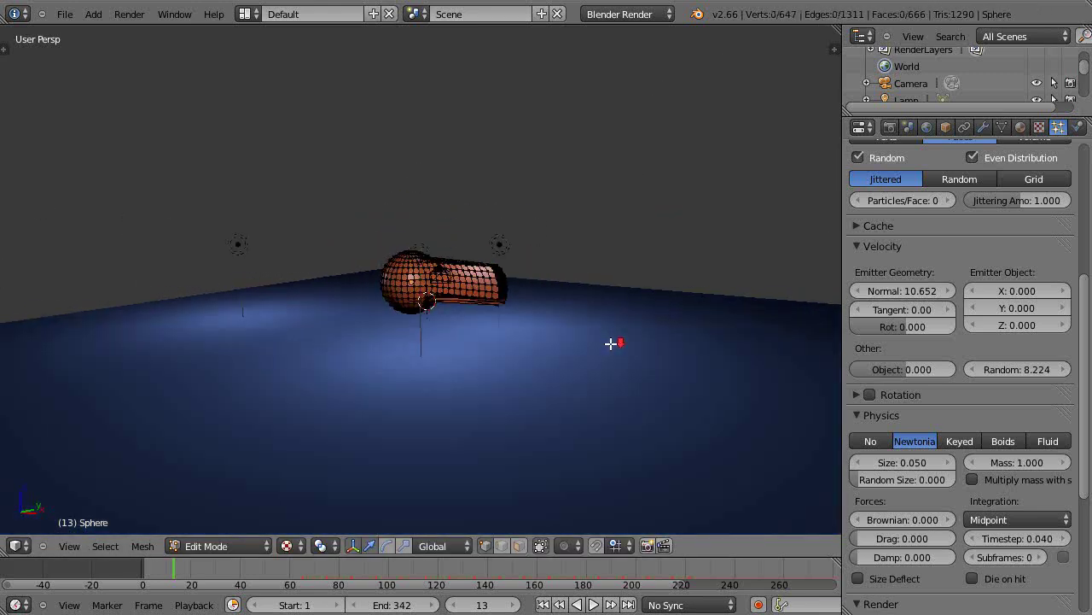
key("Tab")
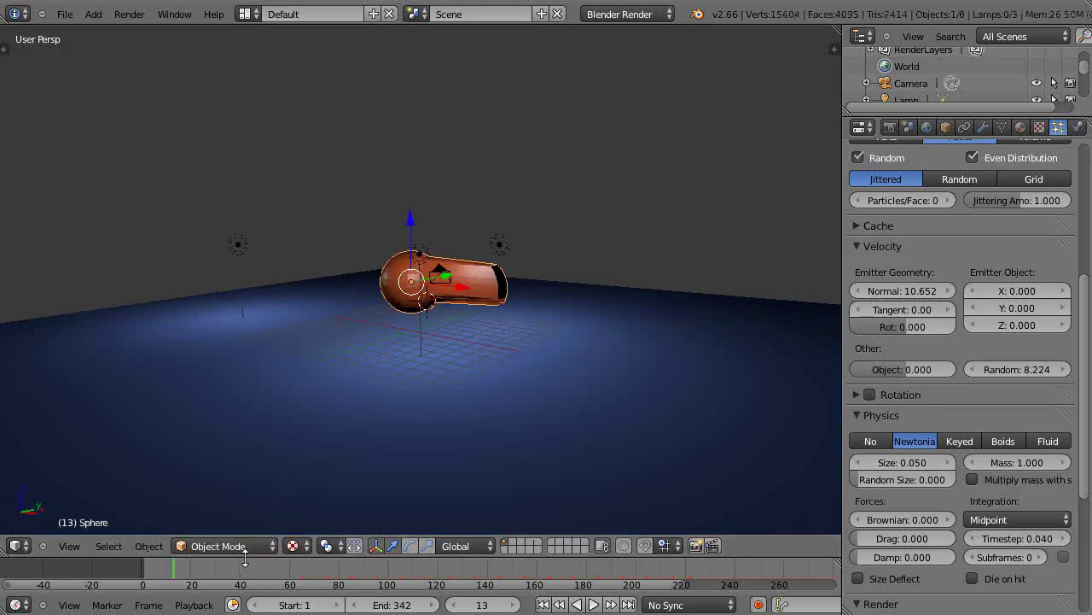
Step: Play the animation to watch the sphere and arm burst into long and short shards
key("alt+a")
scroll(401, 444, "up", 4)
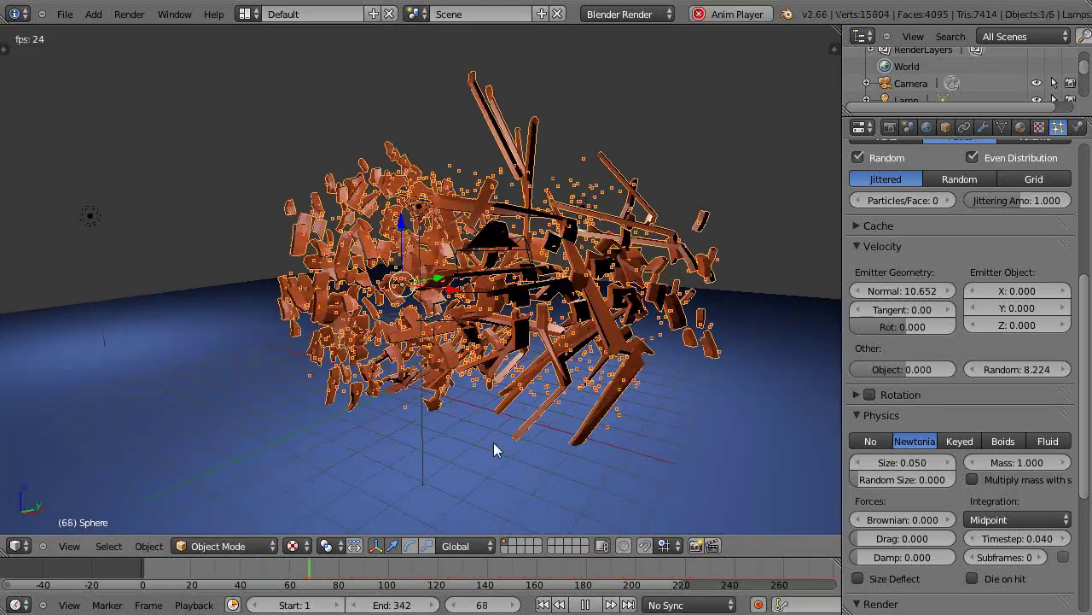
scroll(495, 442, "down", 1)
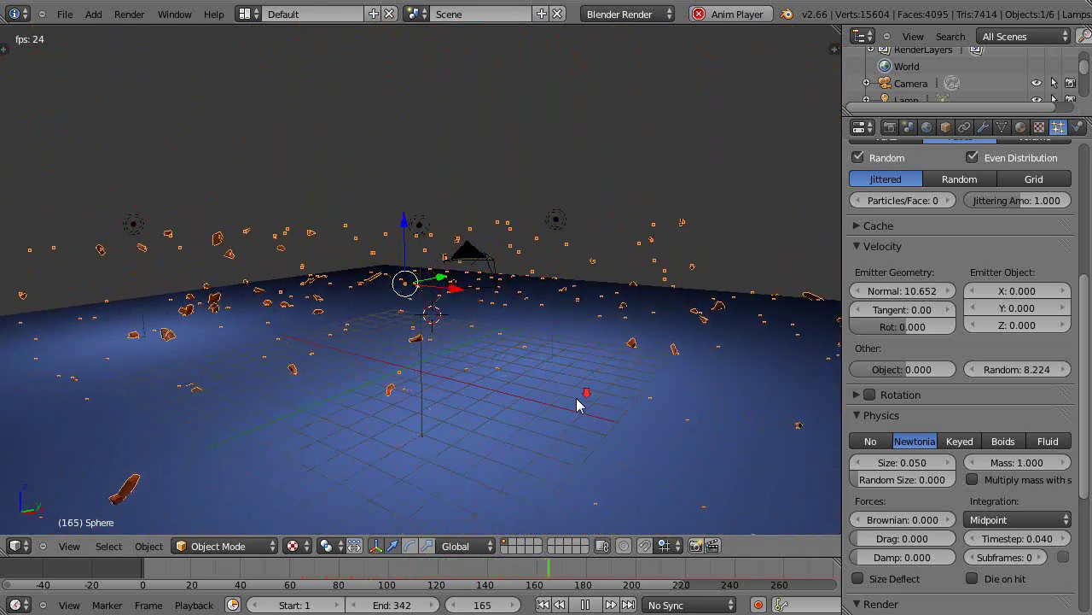
scroll(572, 394, "down", 2)
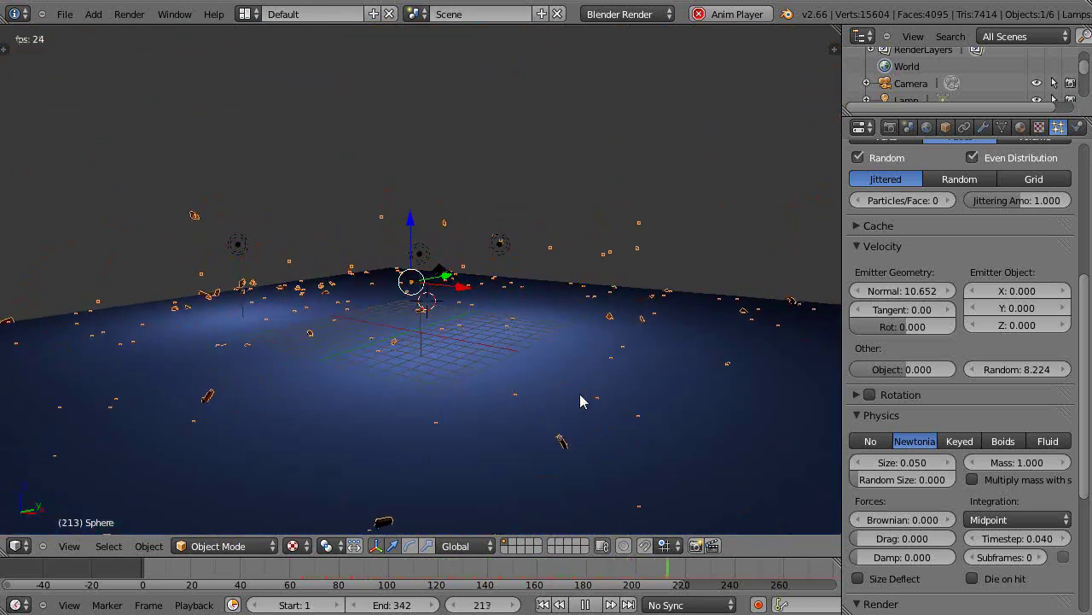